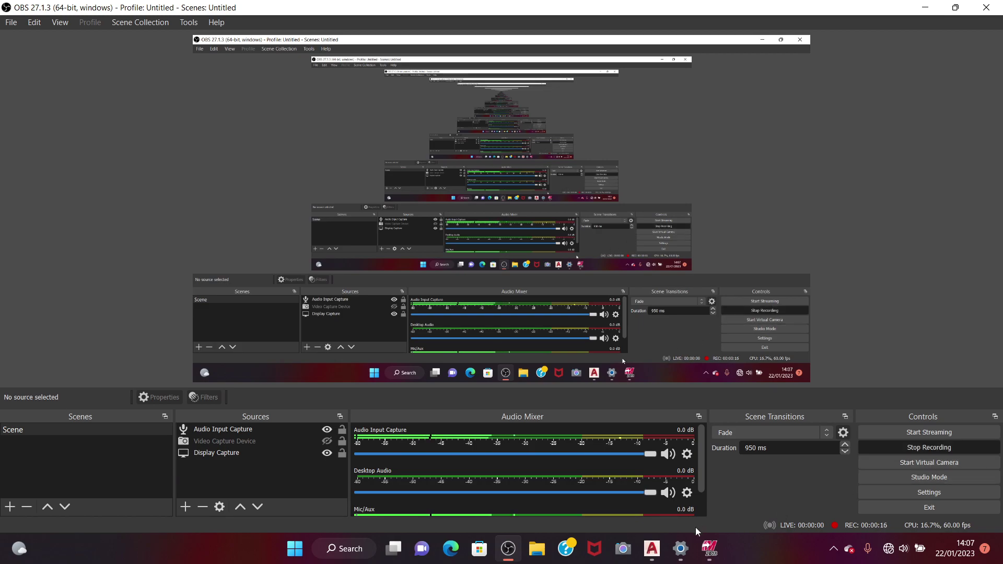
- Turn off microphone access in Windows Settings and switch to Mastercam
click(680, 548)
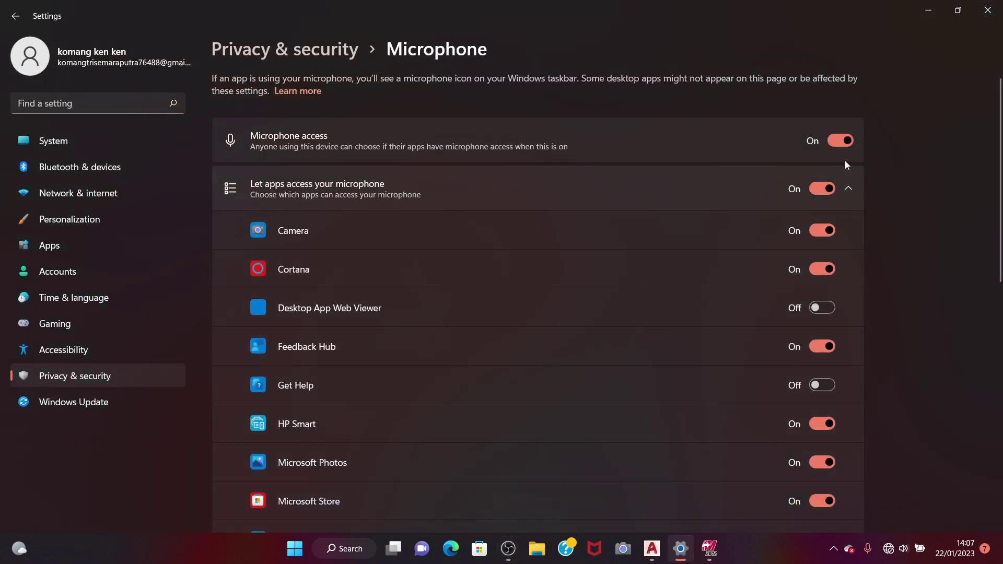
click(839, 140)
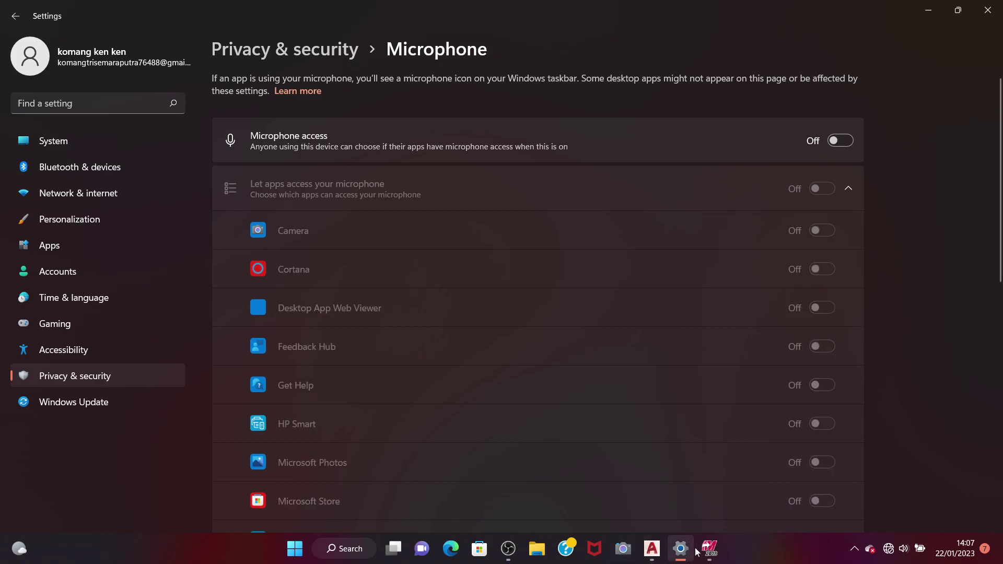
click(712, 550)
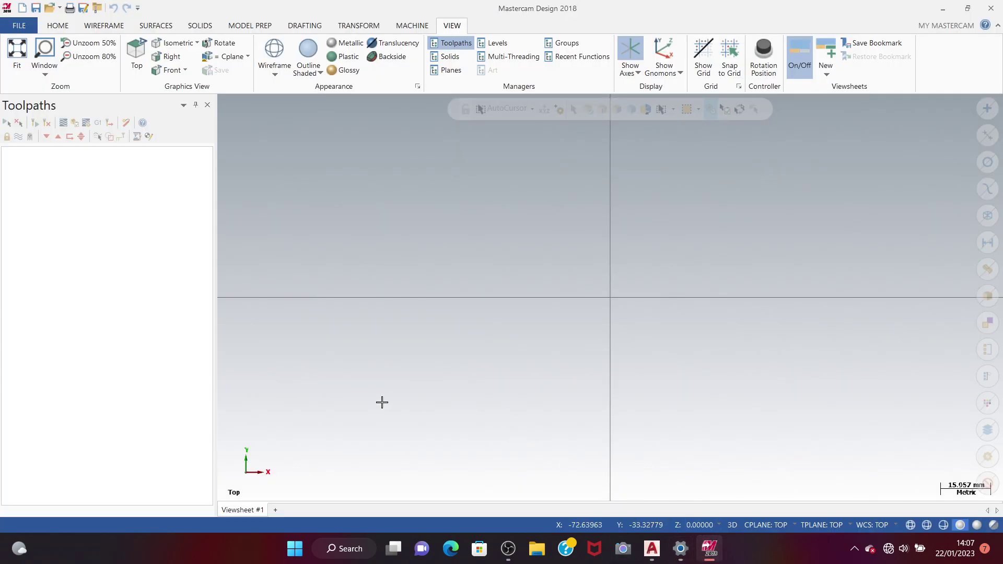
- Draw a center-point circle with a diameter of 10.5 mm at the origin
click(105, 26)
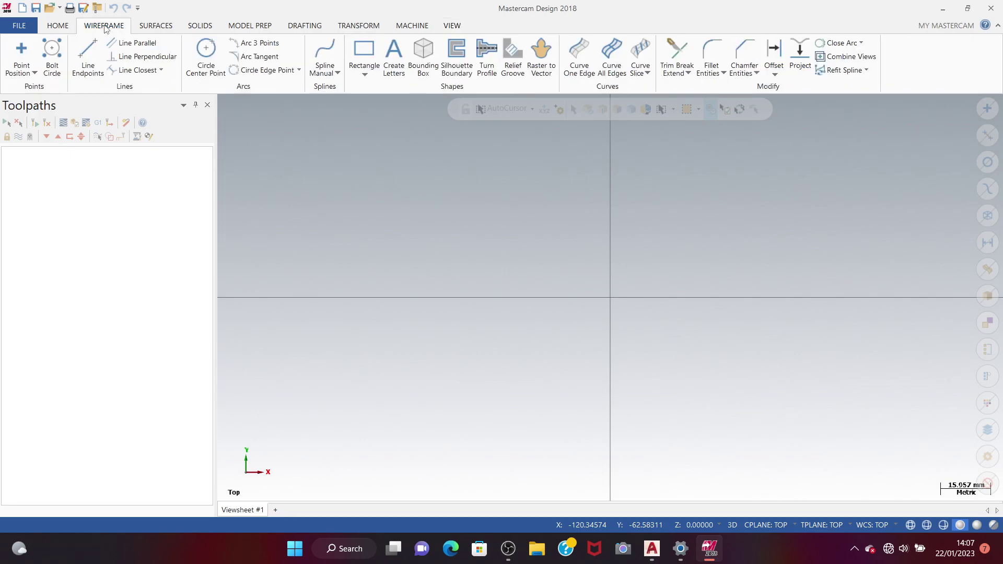
click(209, 54)
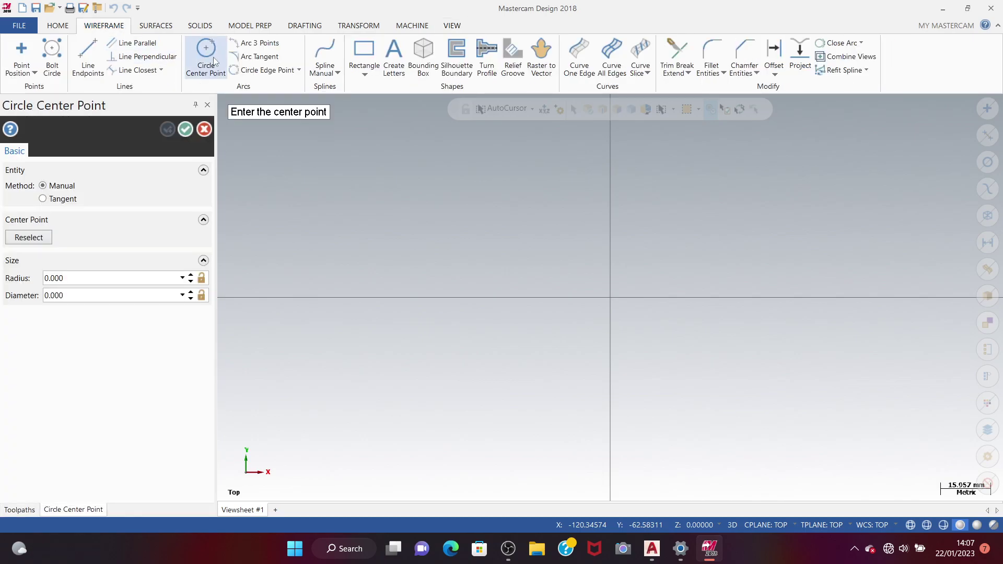
click(116, 295)
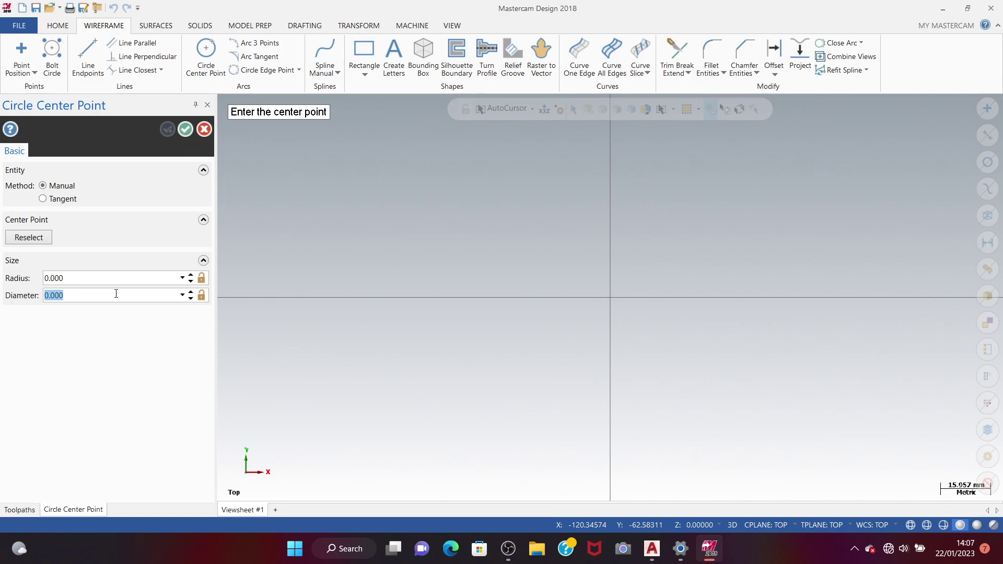
key(BackSpace)
text(10.5)
key(Return)
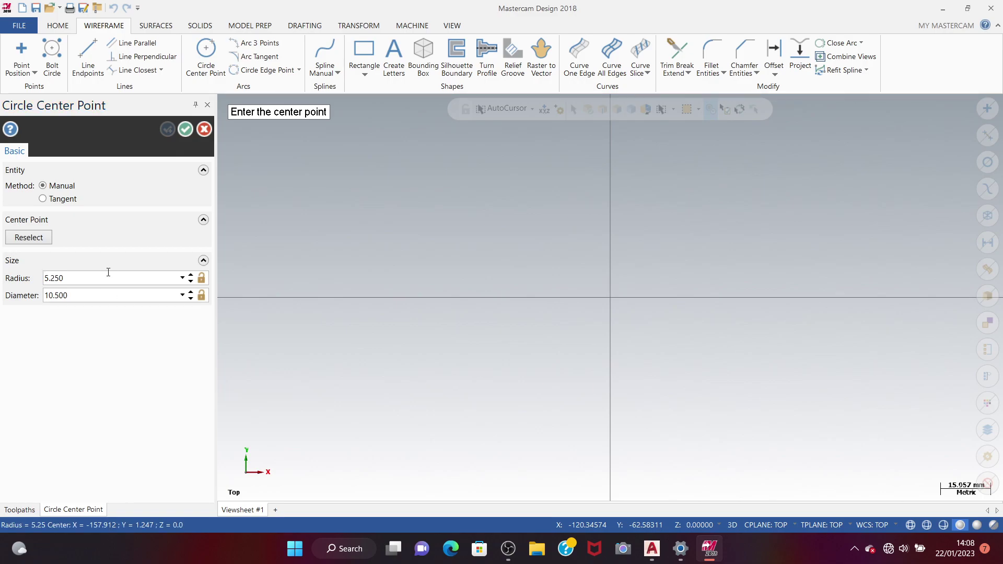
click(610, 298)
click(167, 129)
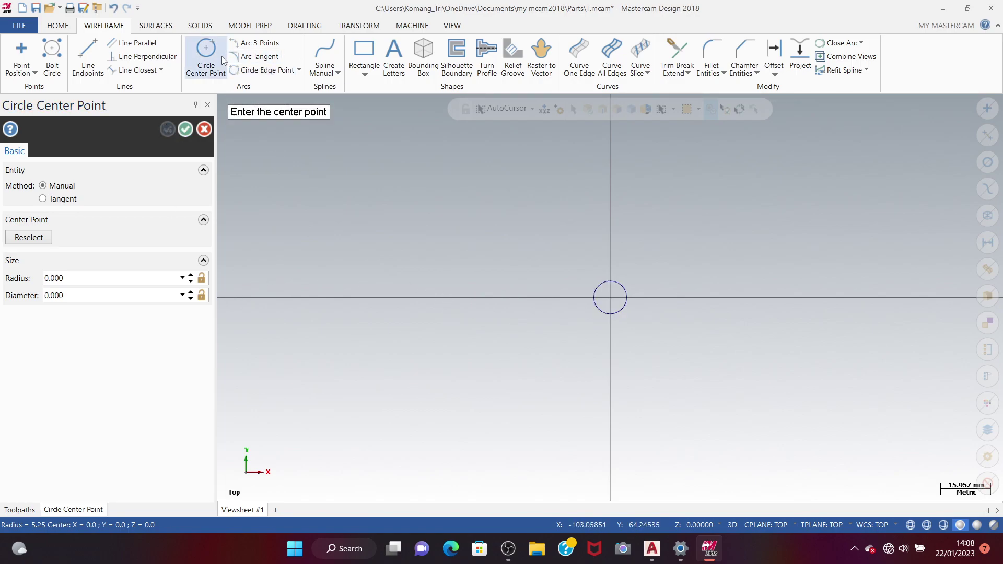
- Draw a concentric circle with a diameter of 16 mm at the origin
click(126, 295)
key(BackSpace)
text(16)
key(Return)
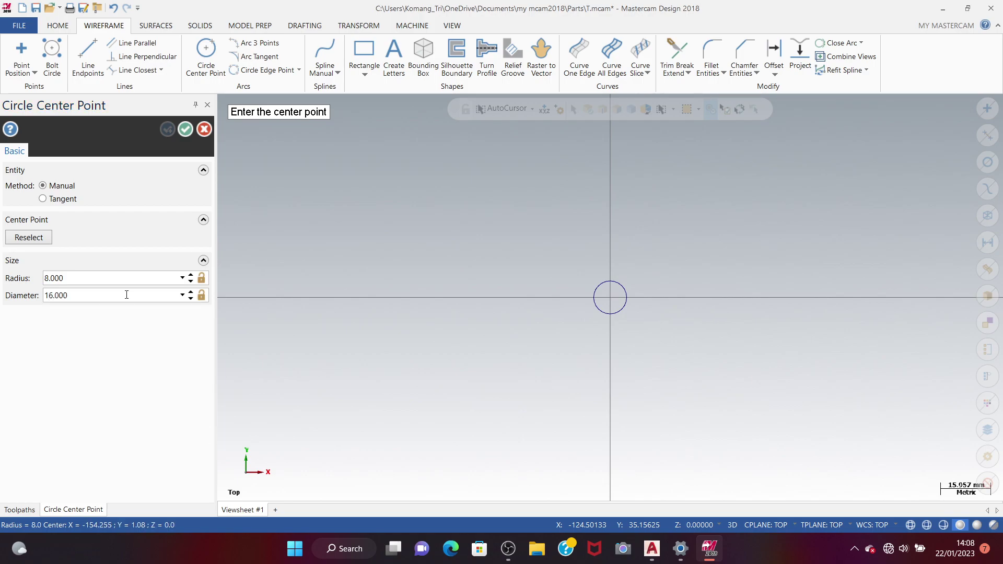
click(611, 300)
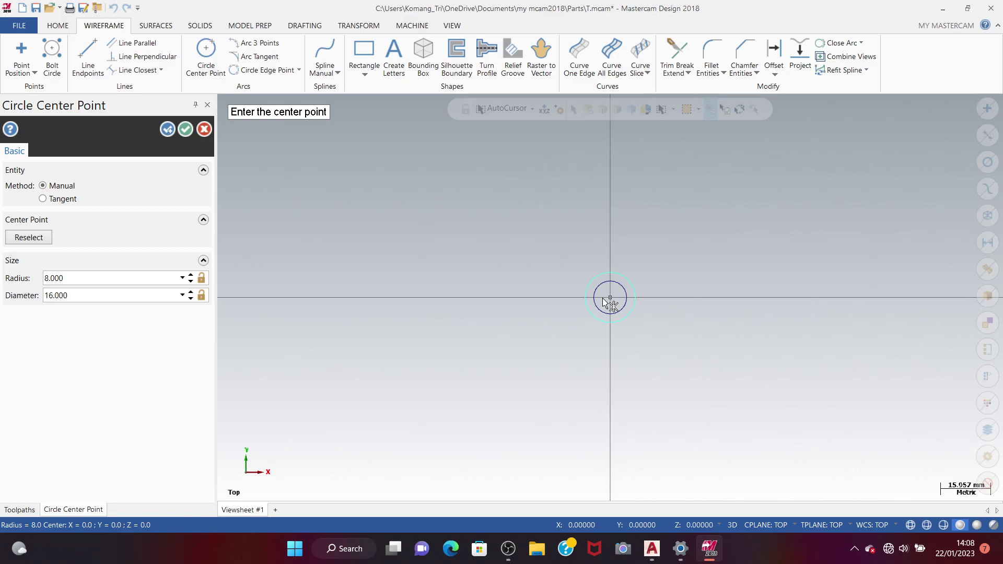
click(166, 129)
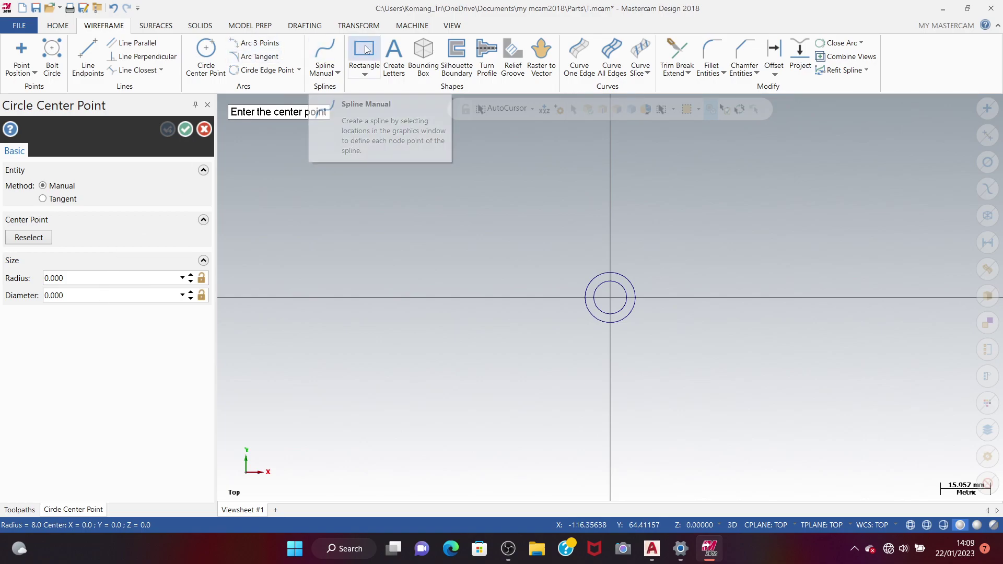
- Draw a horizontal line from the origin in the positive X direction and set its length to 28 mm
click(88, 55)
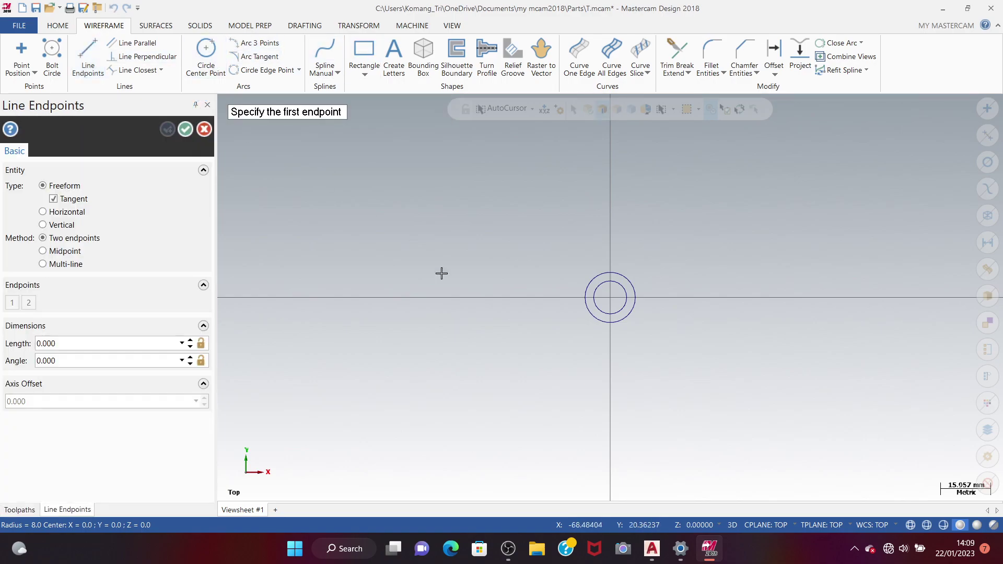
click(623, 312)
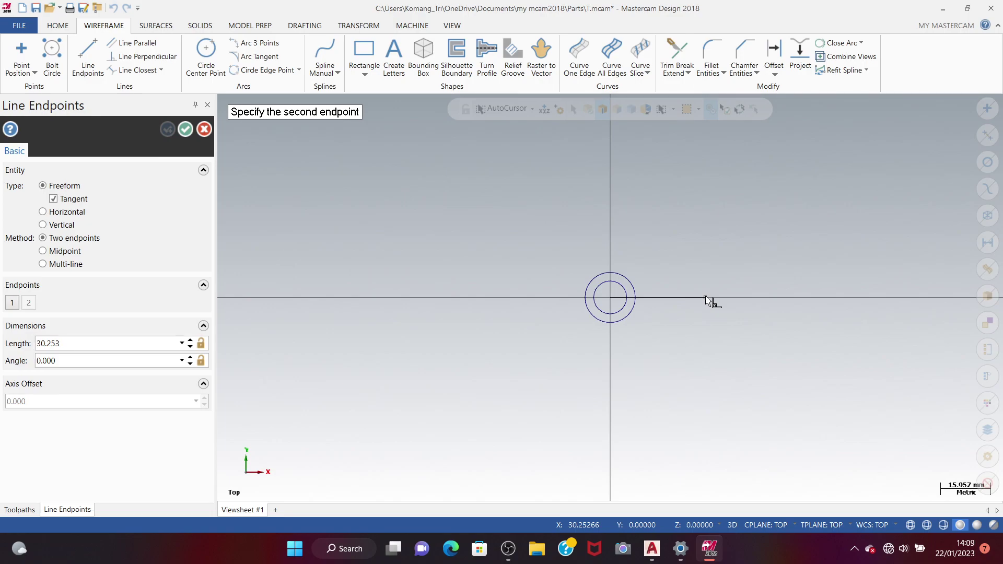
click(705, 297)
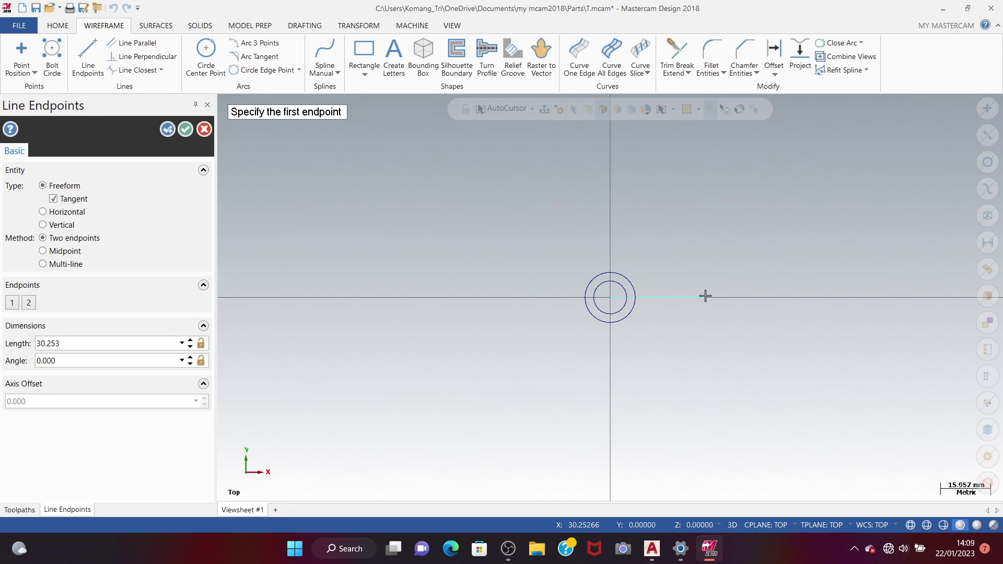
click(91, 341)
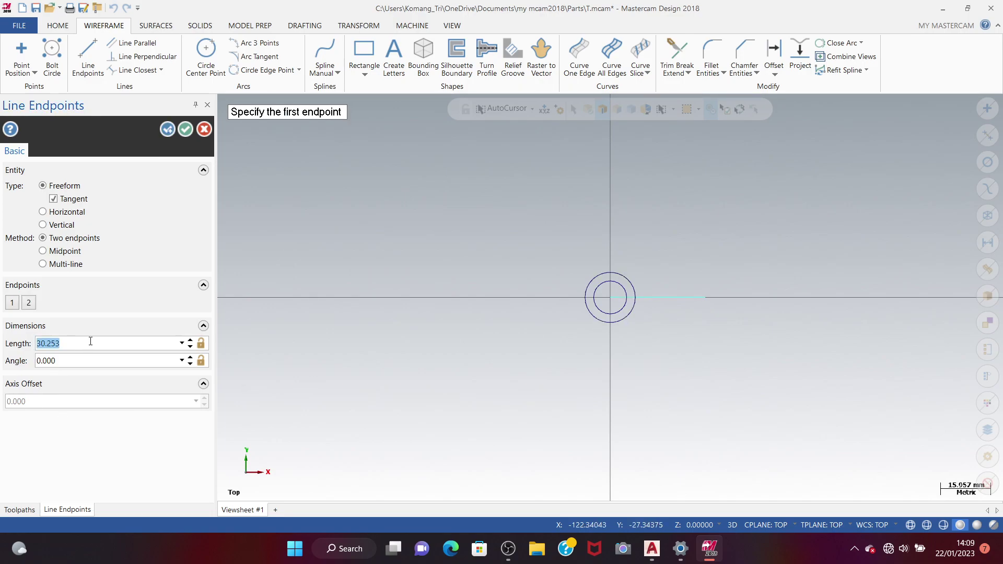
text(28)
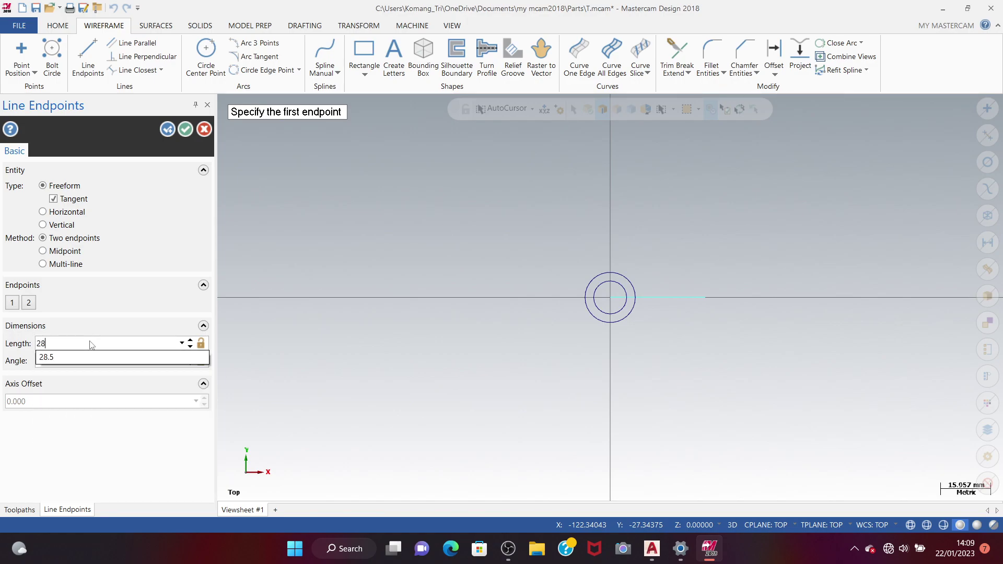
key(Return)
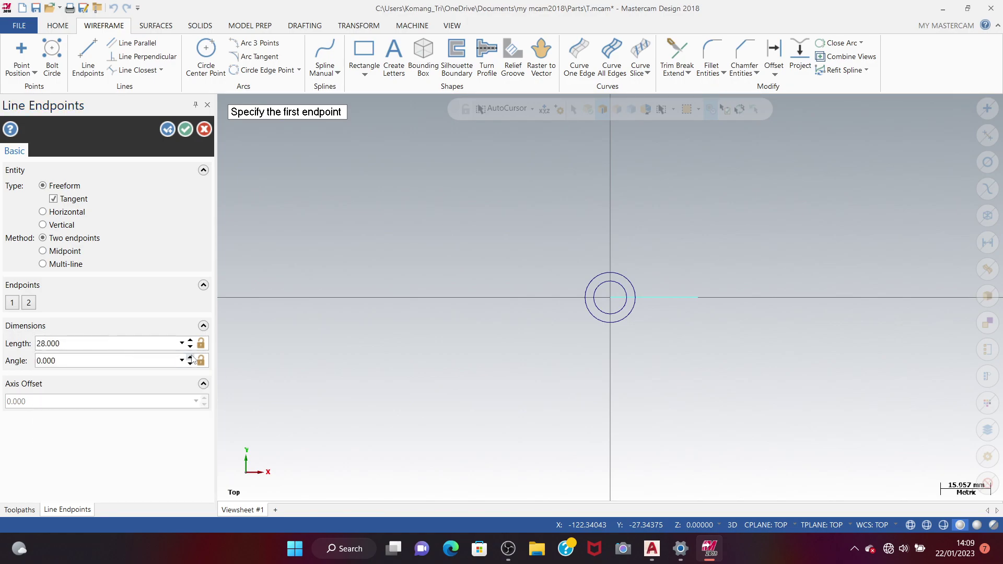
- Draw a vertical line downward from the free end of the horizontal line and set its length to 15 mm
click(699, 299)
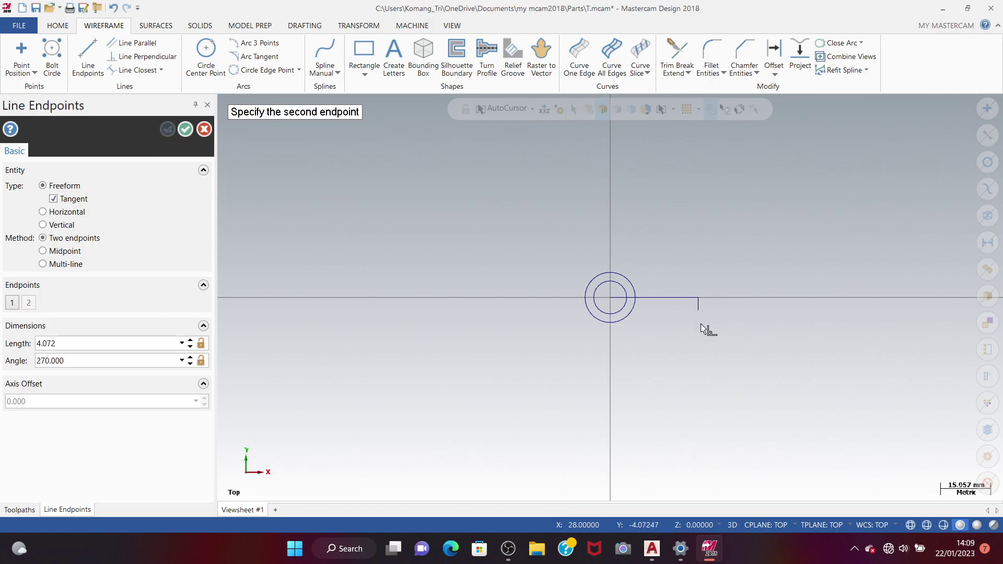
click(699, 379)
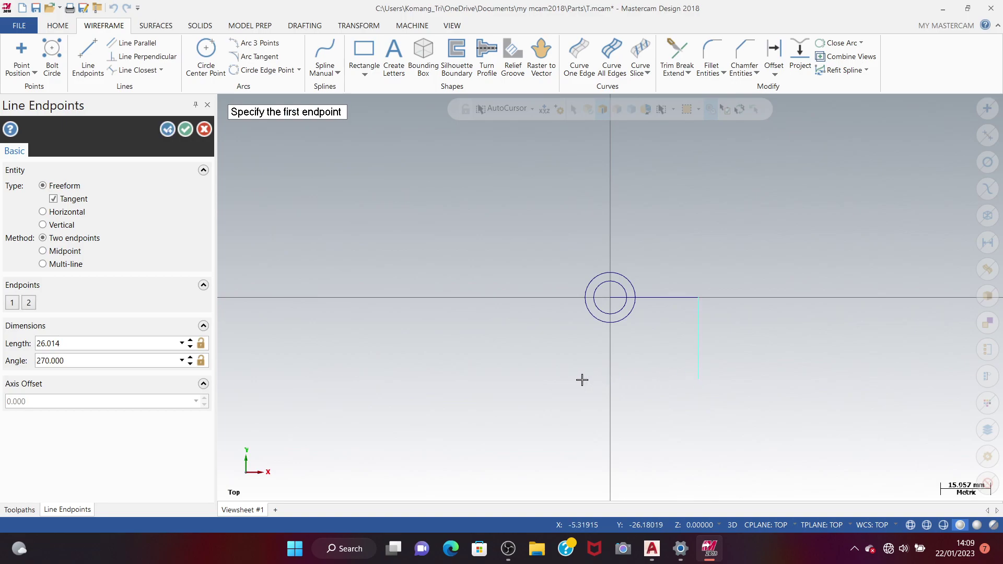
click(121, 343)
text(15)
key(Return)
click(167, 129)
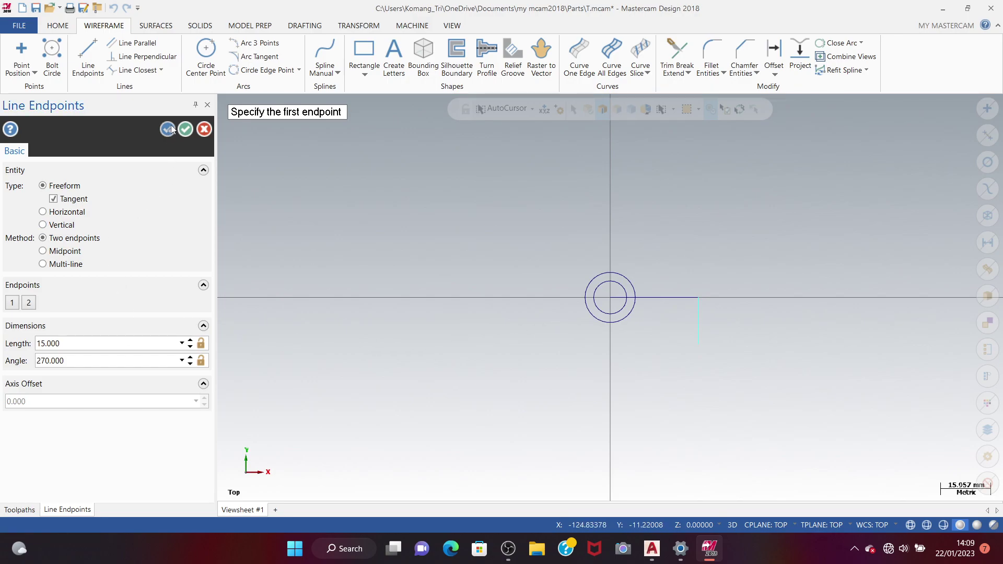
- Draw a center-point circle with a diameter of 6 mm at the lower end of the vertical line
click(205, 60)
click(77, 297)
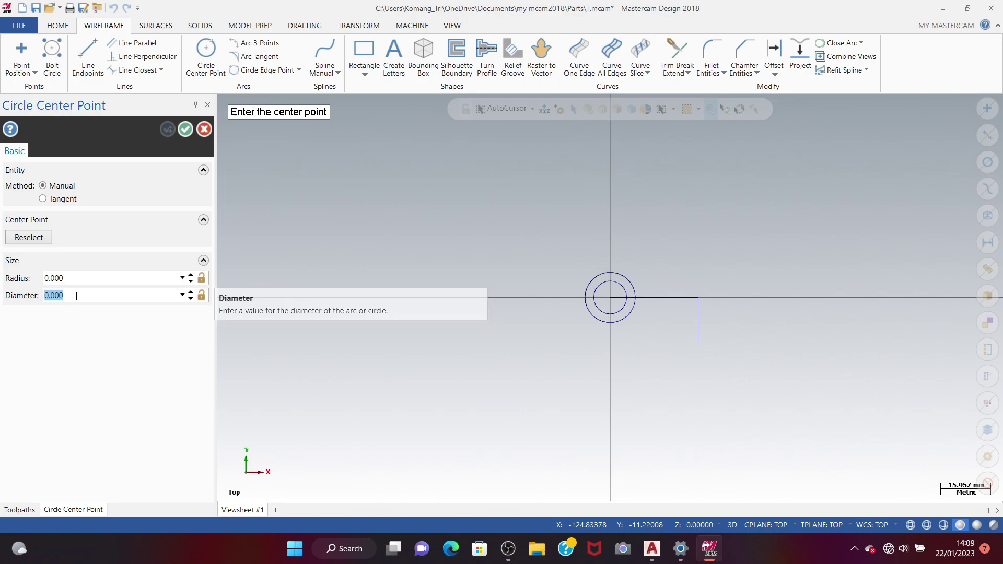
key(BackSpace)
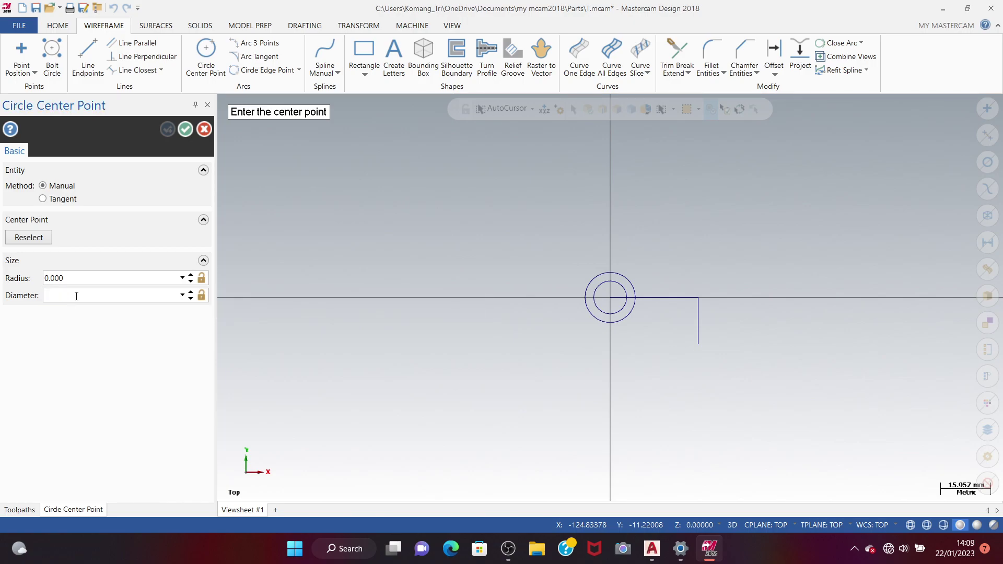
text(6)
key(Return)
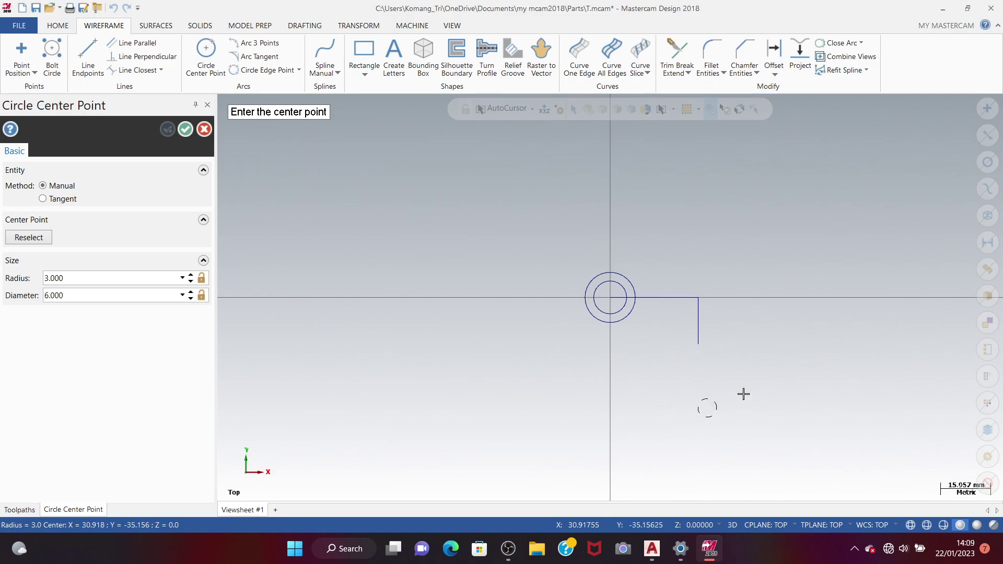
click(698, 345)
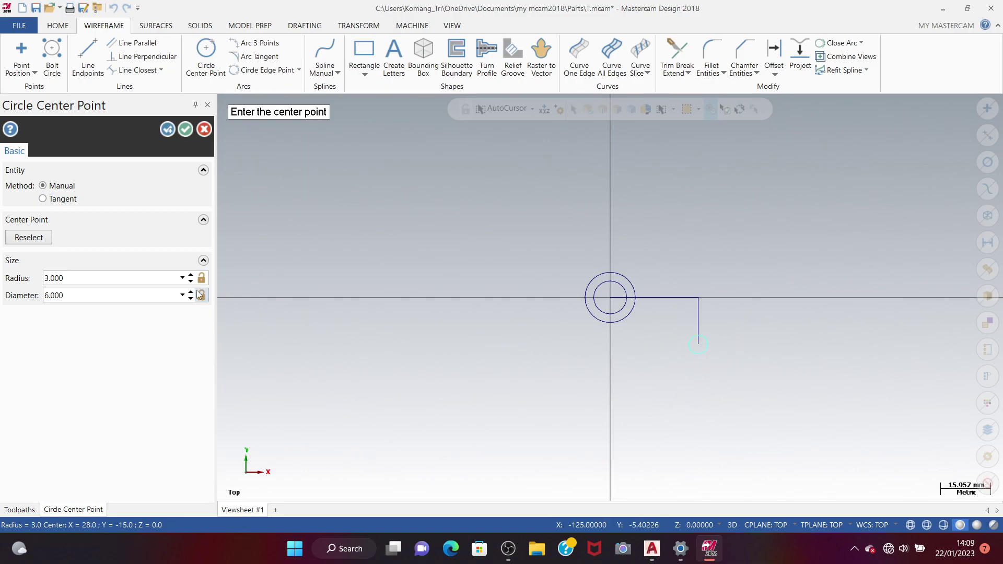
click(167, 129)
- Draw a 9.5 mm diameter circle concentric with the 6 mm circle at the vertical line's lower end
click(114, 297)
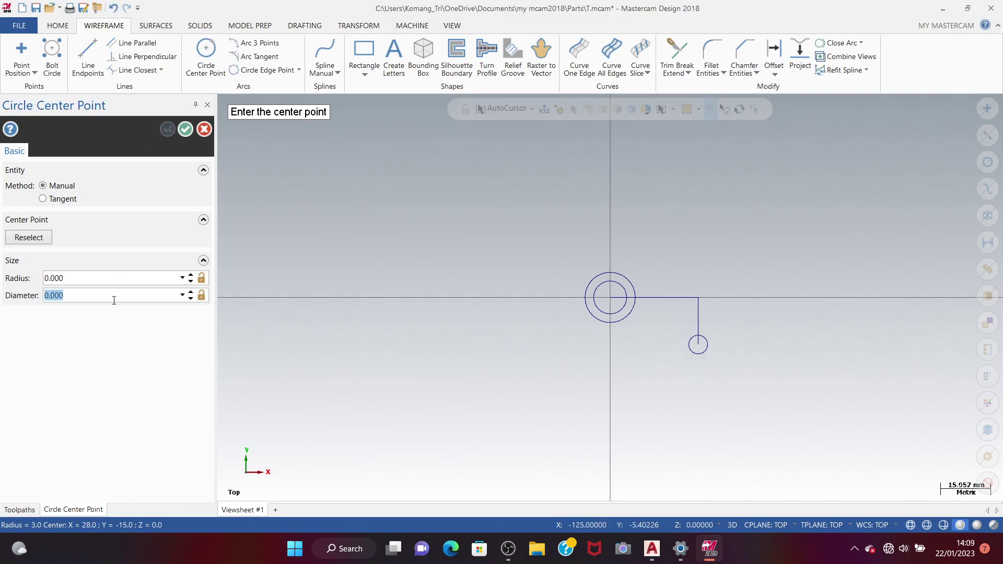
key(BackSpace)
text(9)
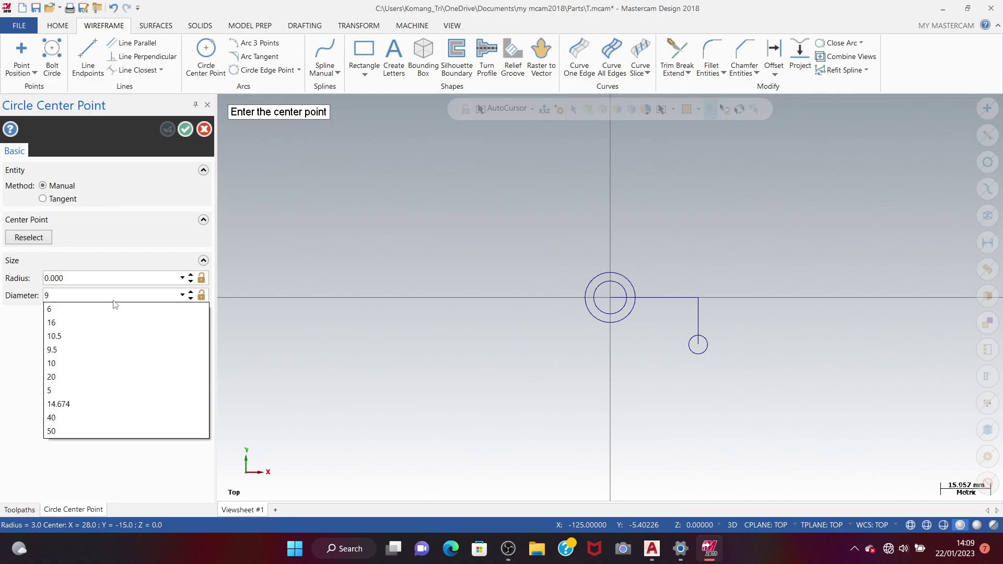
text(.5)
key(Return)
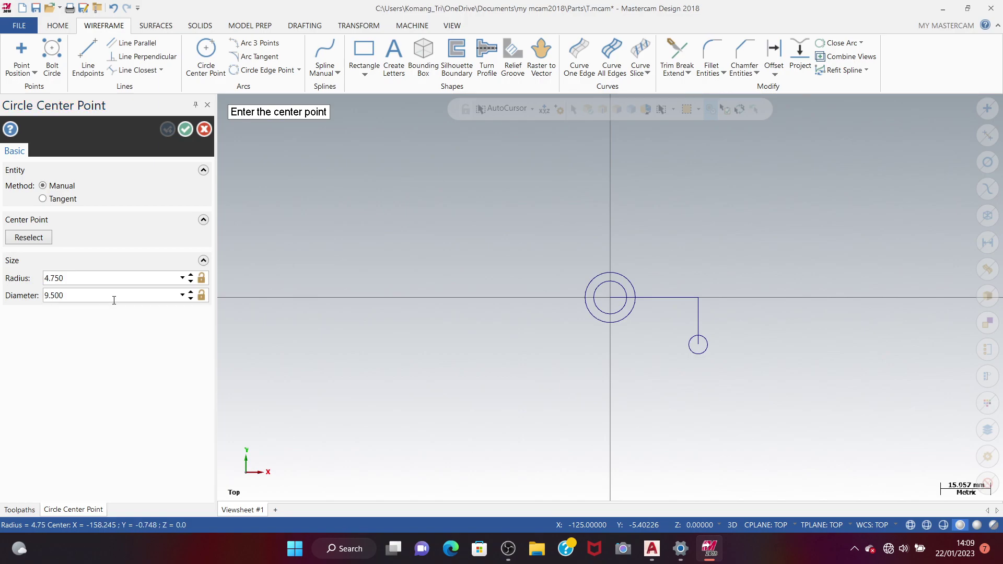
click(699, 345)
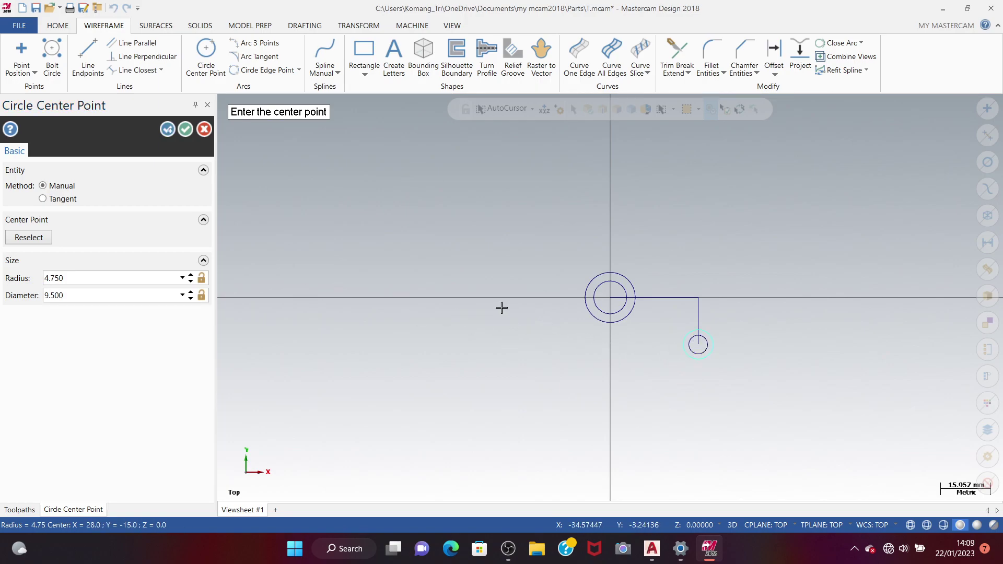
click(167, 129)
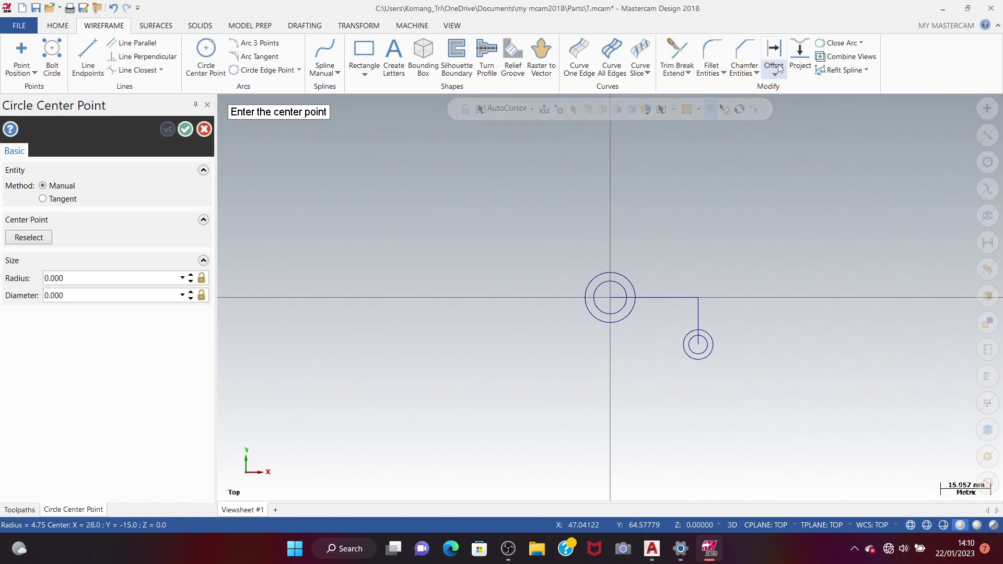
- Create a 20.5 mm radius arc tangent to the 16 mm and 9.5 mm circles, keeping the upward-bulging solution along their lower side
click(259, 57)
click(103, 247)
click(104, 230)
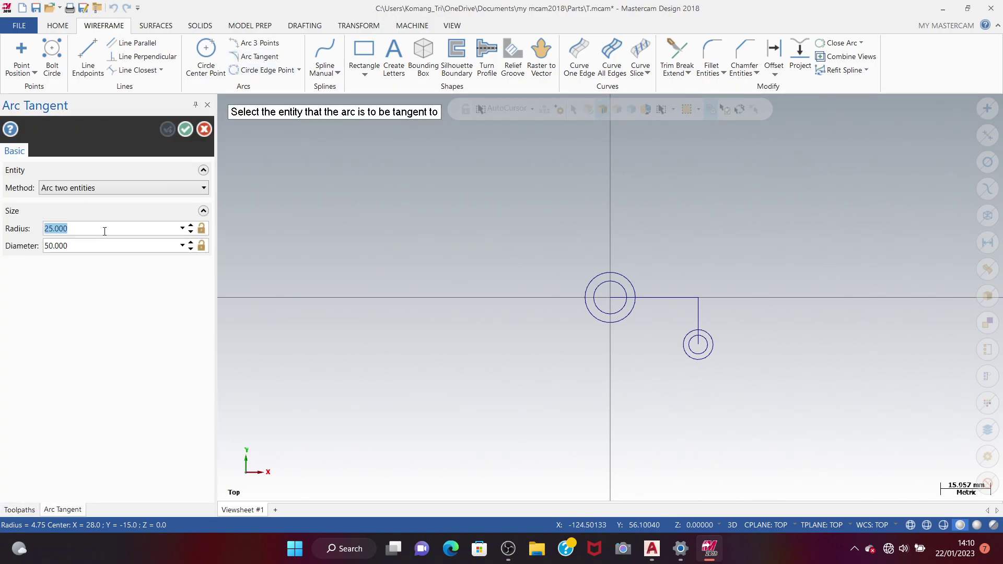
key(BackSpace)
text(20)
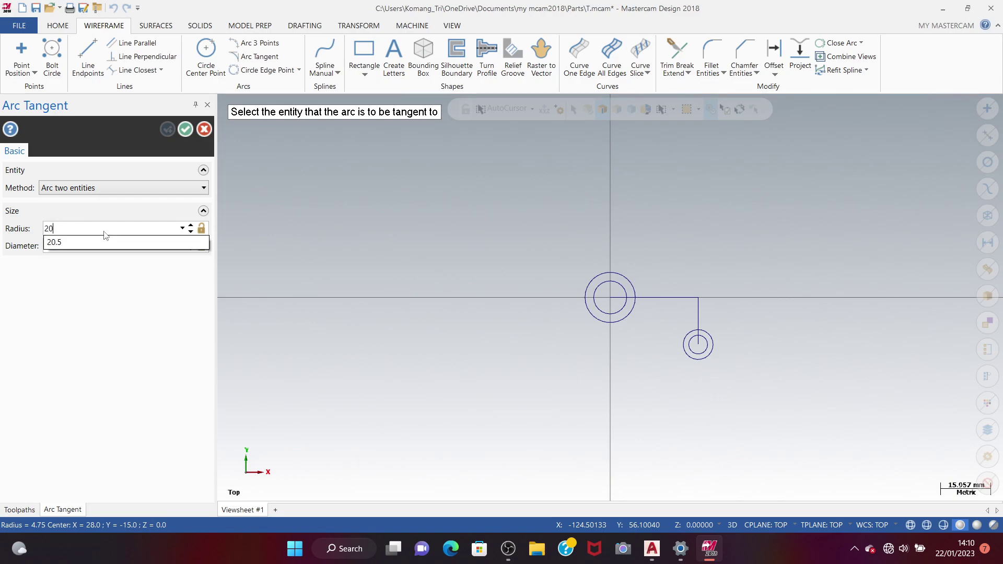
text(.5)
key(Return)
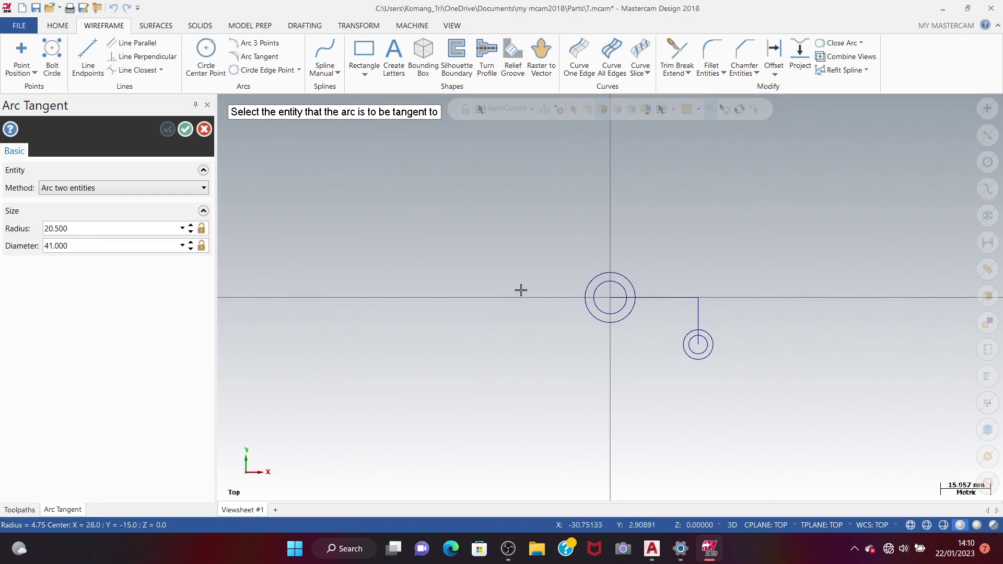
click(614, 322)
click(684, 347)
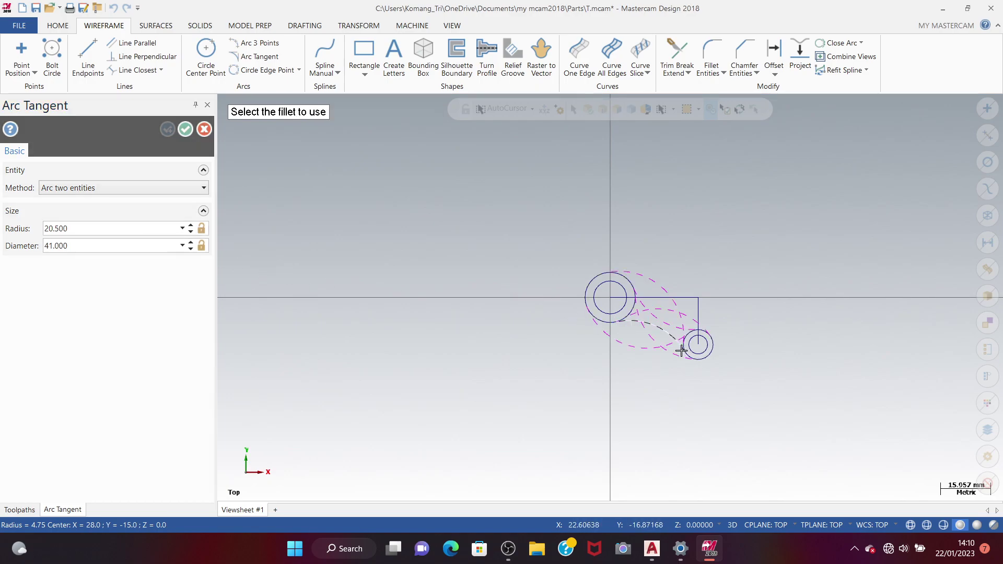
click(674, 333)
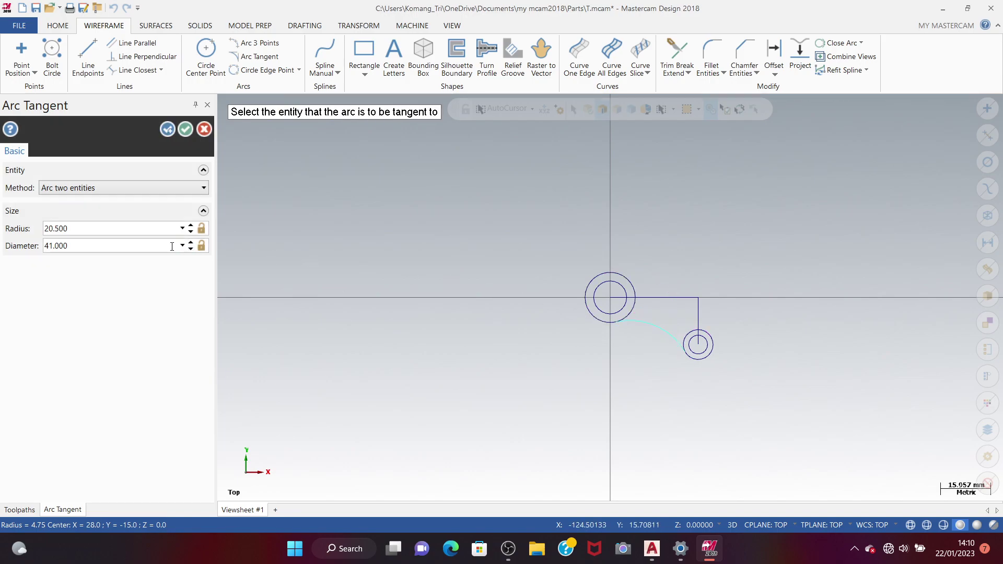
click(167, 130)
- Create a 31.5 mm radius arc tangent to the upper sides of the 16 mm and 9.5 mm circles, keeping the upward-bulging solution
click(148, 226)
key(BackSpace)
text(31.5)
key(Return)
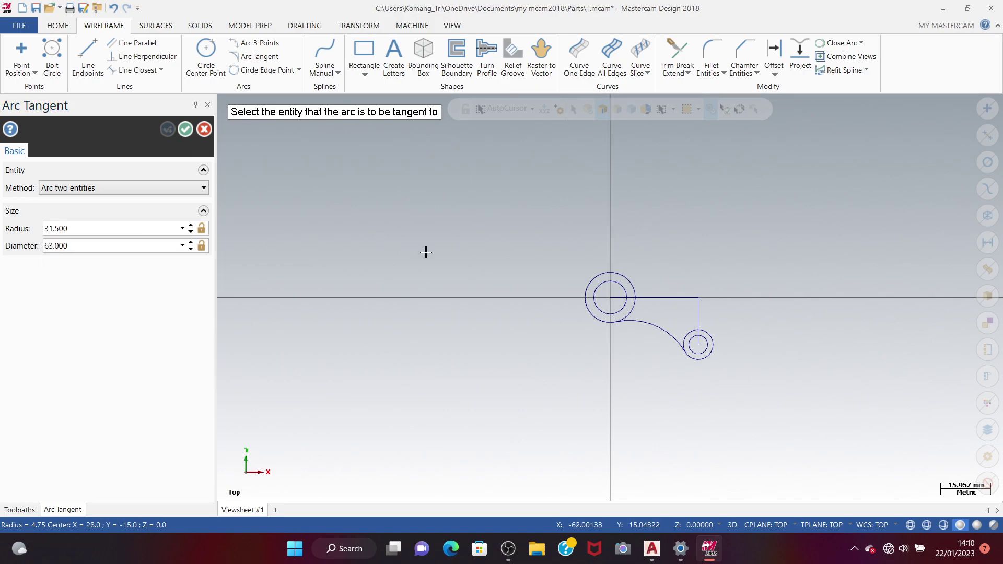
click(602, 275)
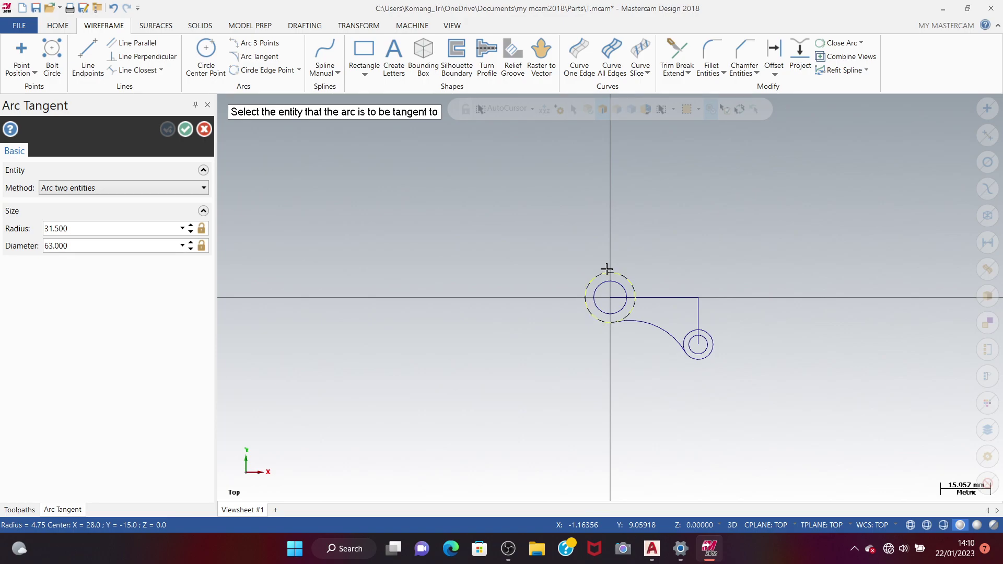
click(707, 336)
click(680, 295)
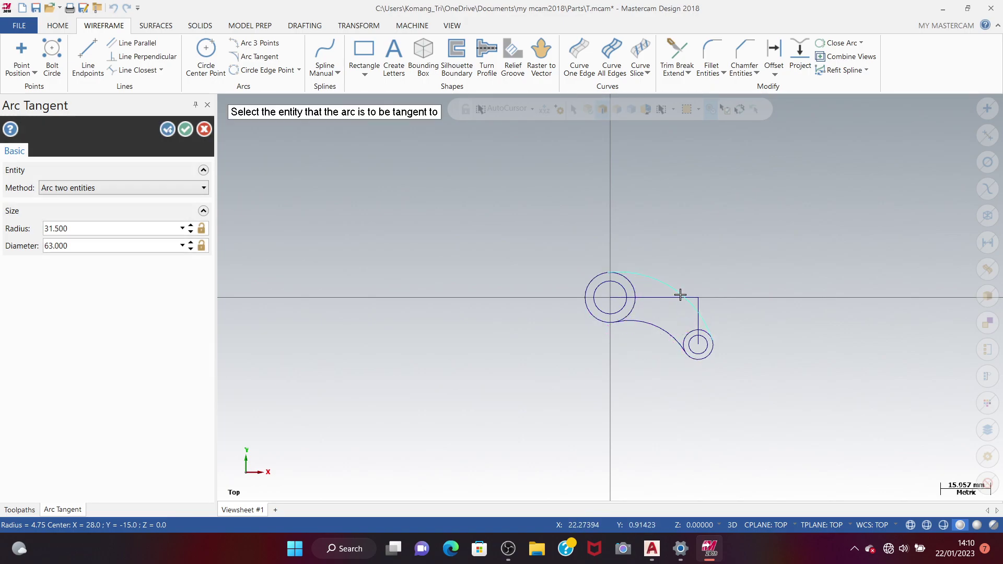
click(700, 324)
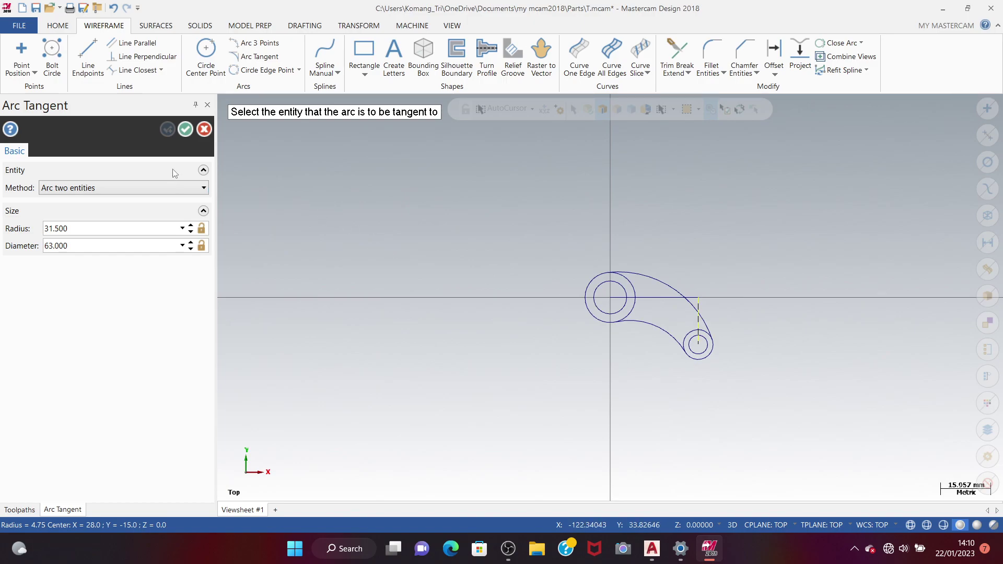
click(185, 129)
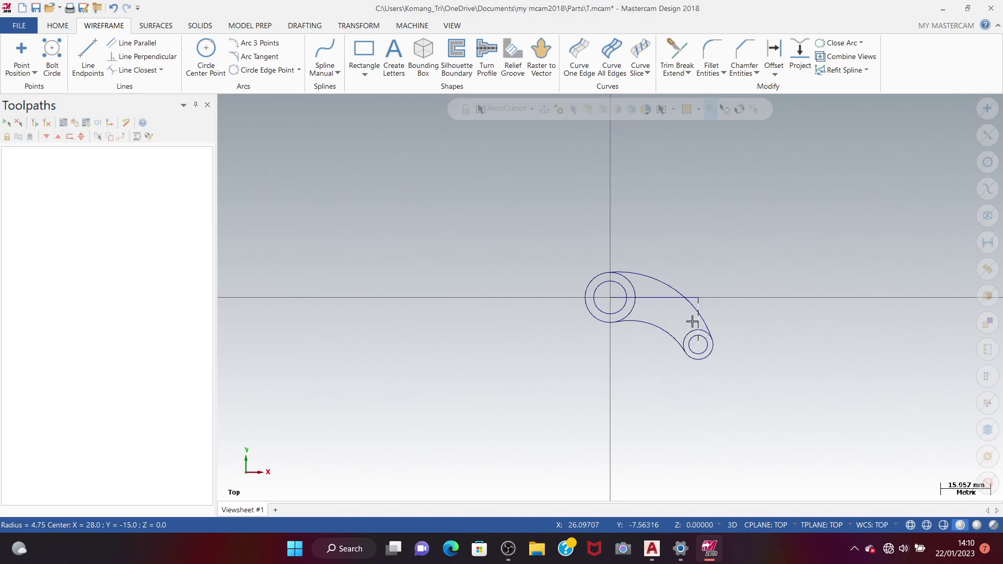
- Delete the horizontal and vertical positioning lines between the two circle centers
click(669, 302)
click(698, 316)
key(Delete)
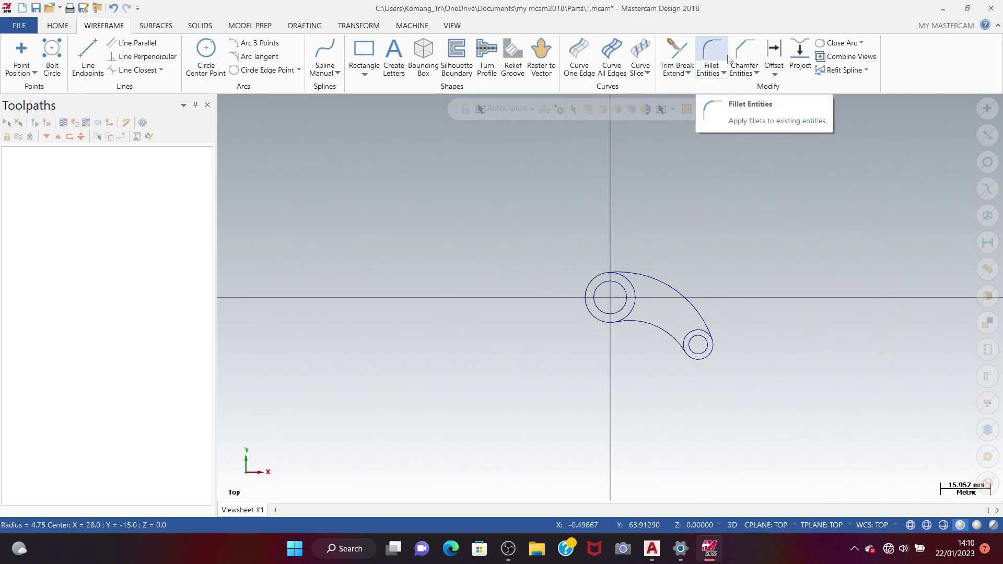
- Offset copies of the 16 mm circle outward and the lower tangent arc inward by 2.5 mm
click(773, 55)
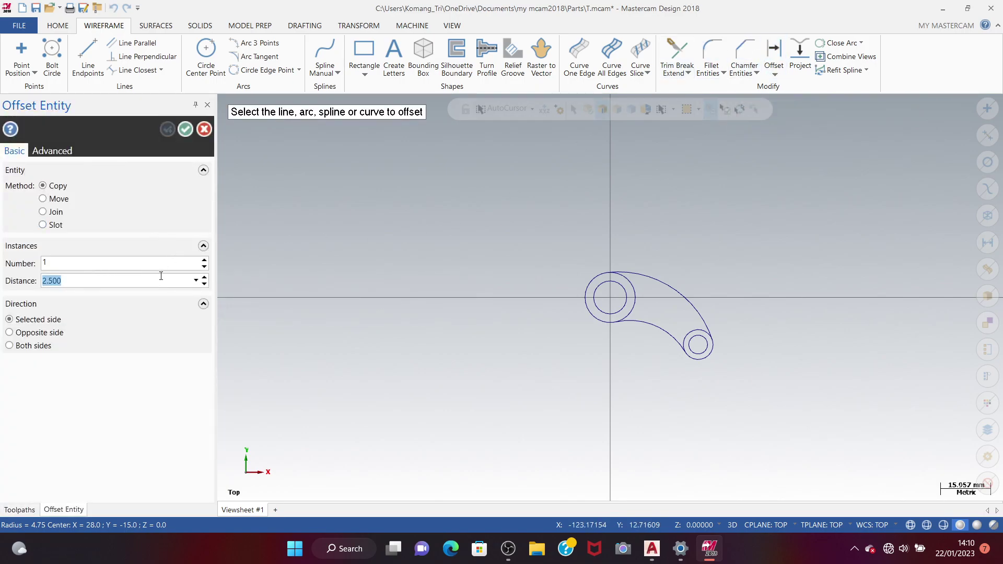
click(632, 309)
click(643, 323)
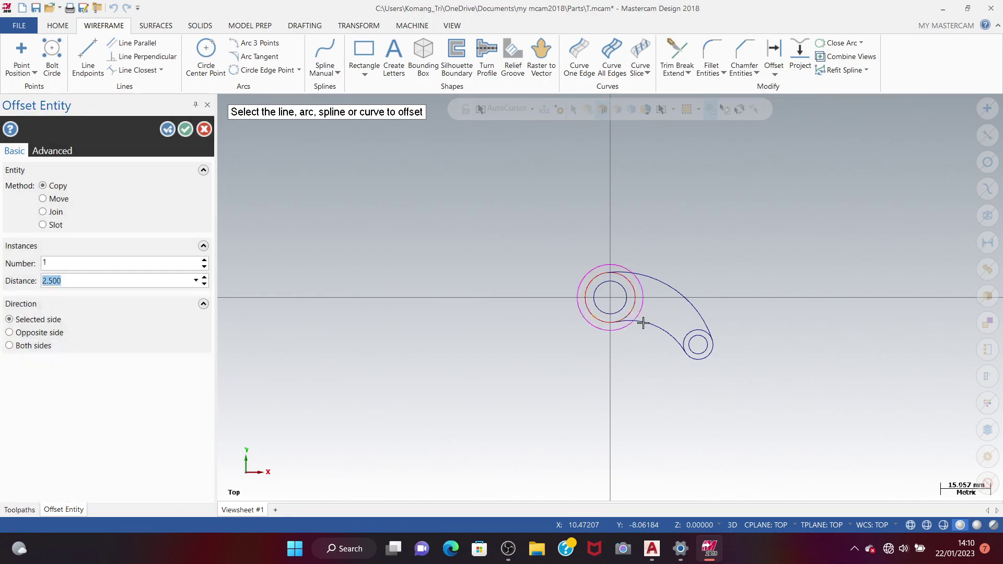
click(650, 322)
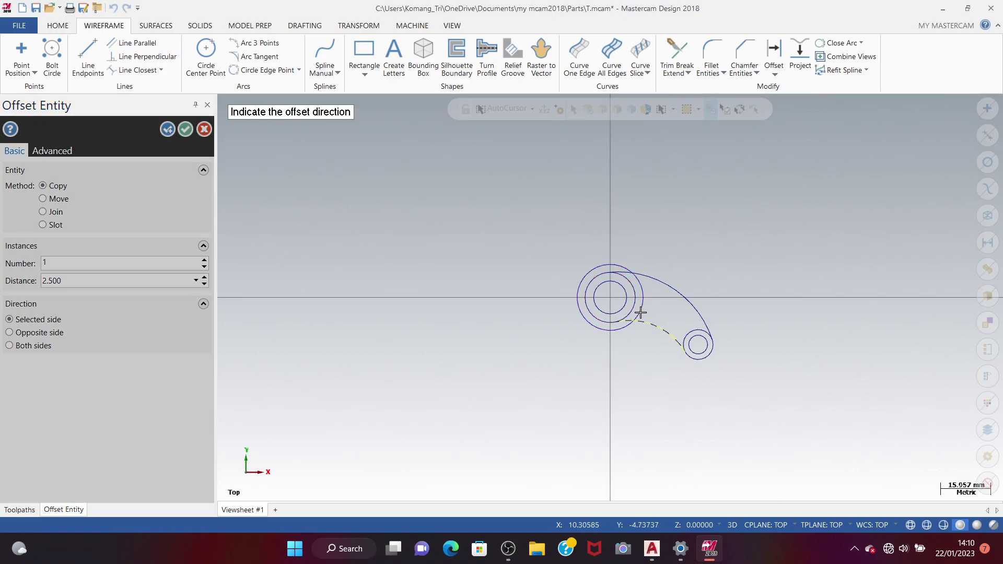
click(641, 312)
- Offset copies of the upper tangent arc inward and the 9.5 mm circle outward by 2.5 mm
click(654, 283)
click(673, 306)
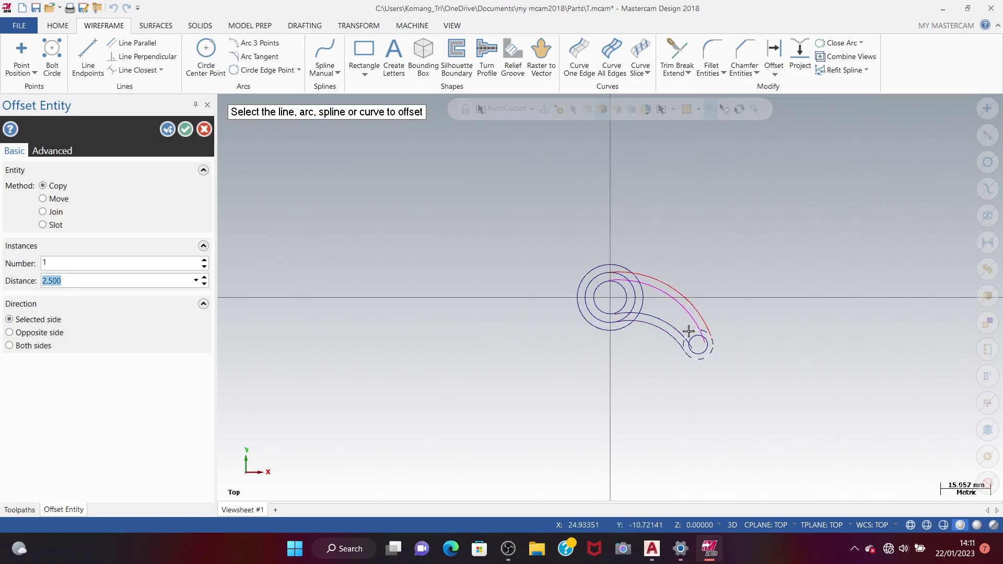
click(694, 330)
click(695, 322)
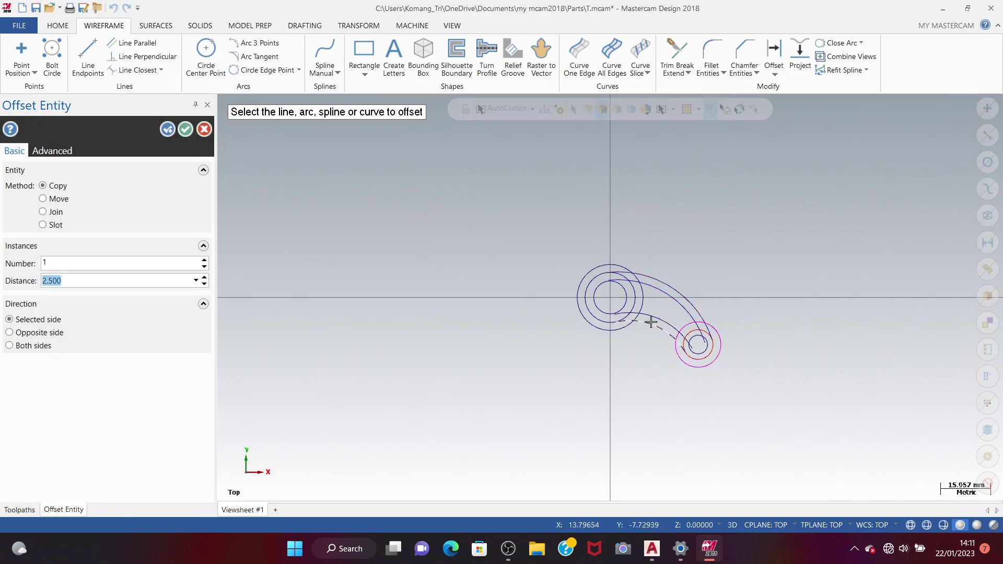
scroll(663, 363, up, 2)
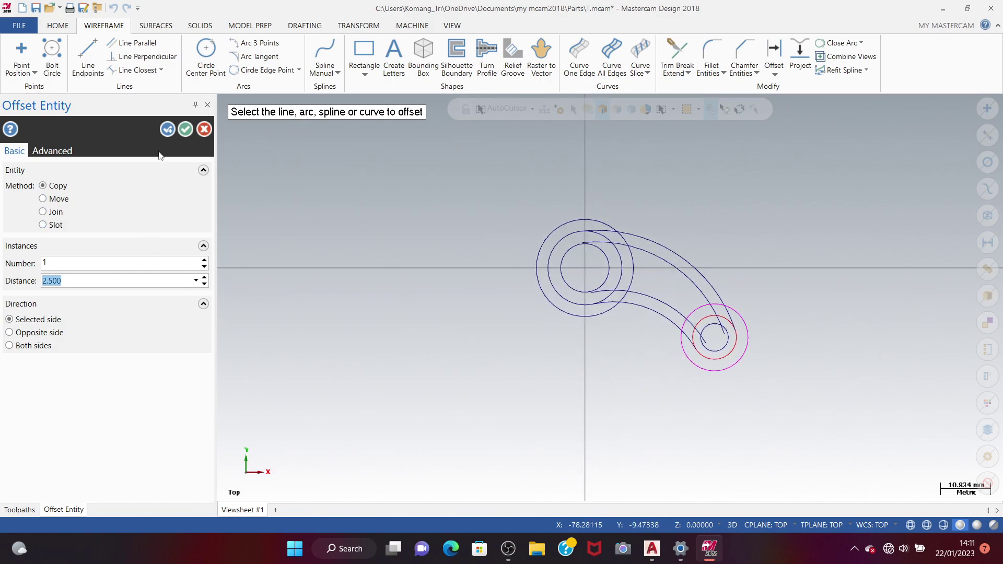
click(162, 129)
click(186, 129)
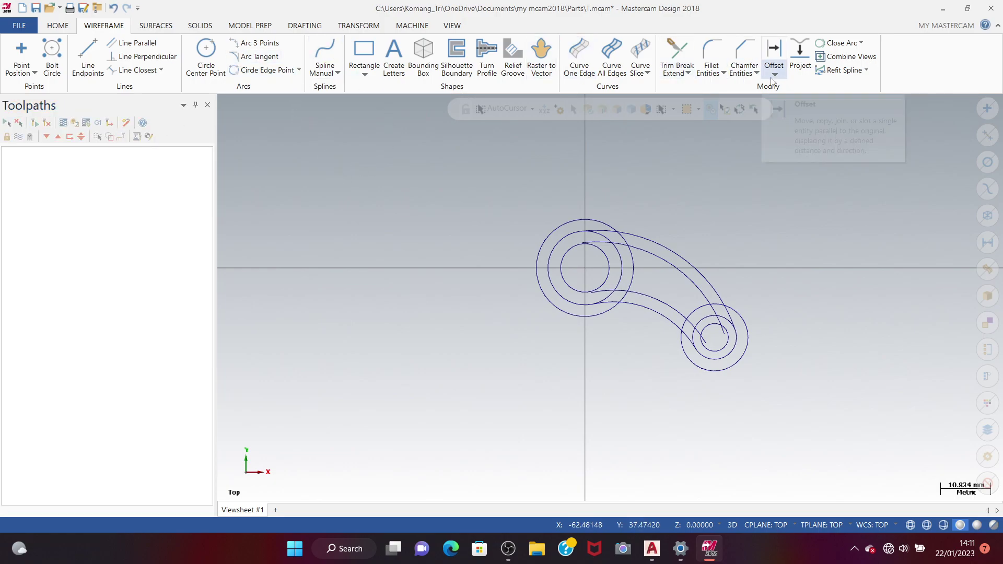
- Using Divide/delete, trim the large offset circle outside the pocket and the offset arcs' ends inside the large circles
click(679, 59)
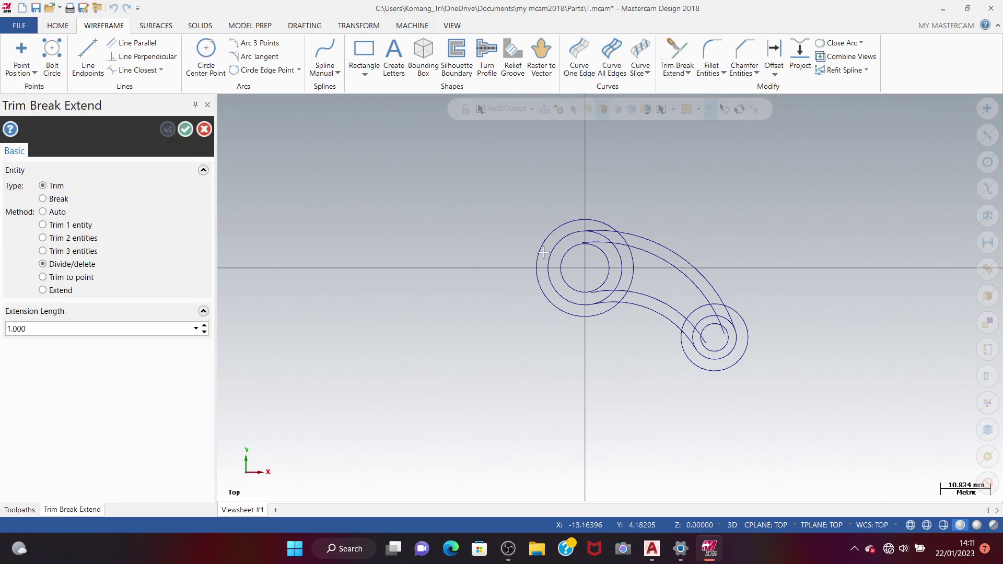
click(606, 223)
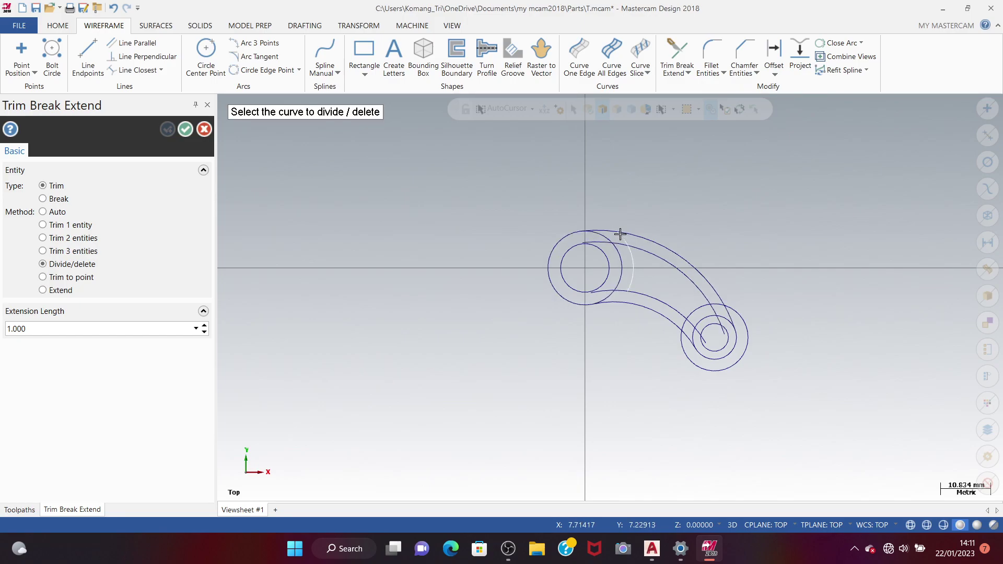
click(594, 242)
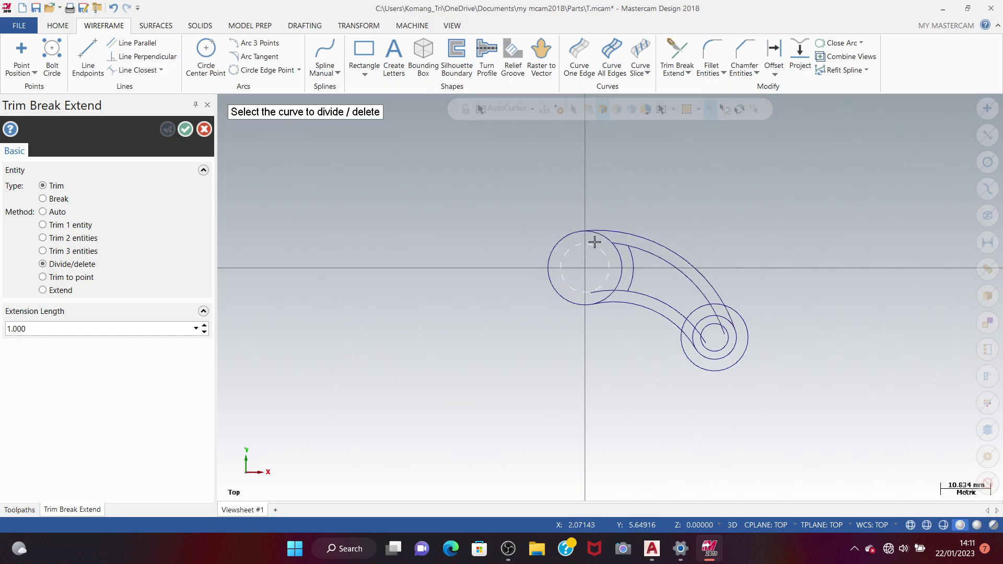
click(600, 291)
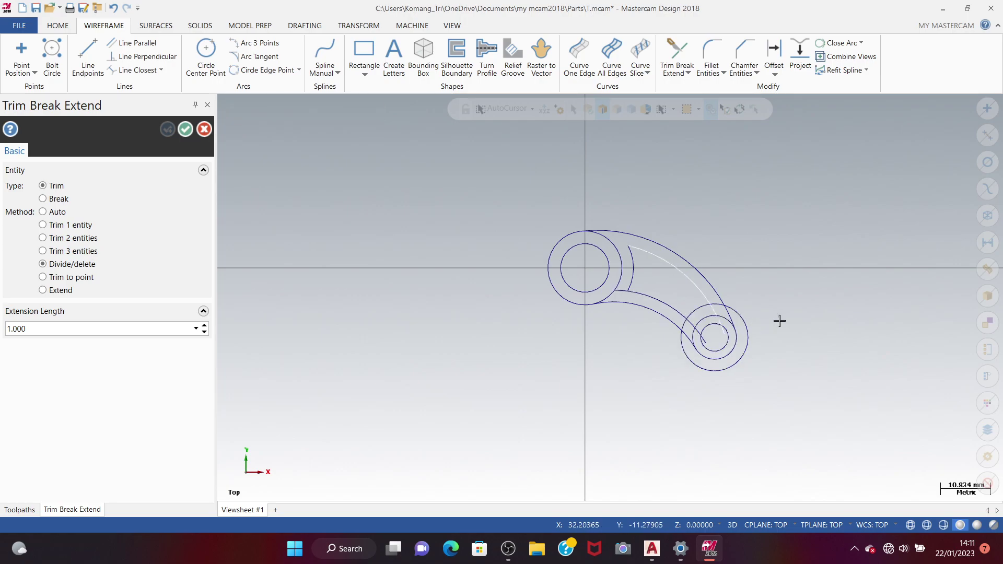
- Trim the small offset circle and the remaining overhanging ends of the offset arcs to leave a closed four-sided pocket
click(744, 331)
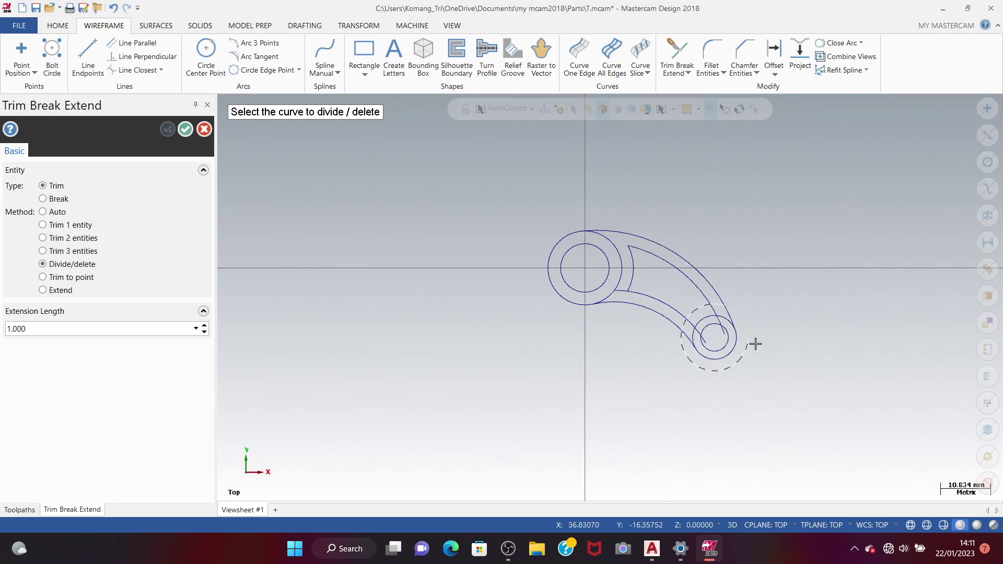
click(746, 346)
click(734, 367)
scroll(724, 318, up, 2)
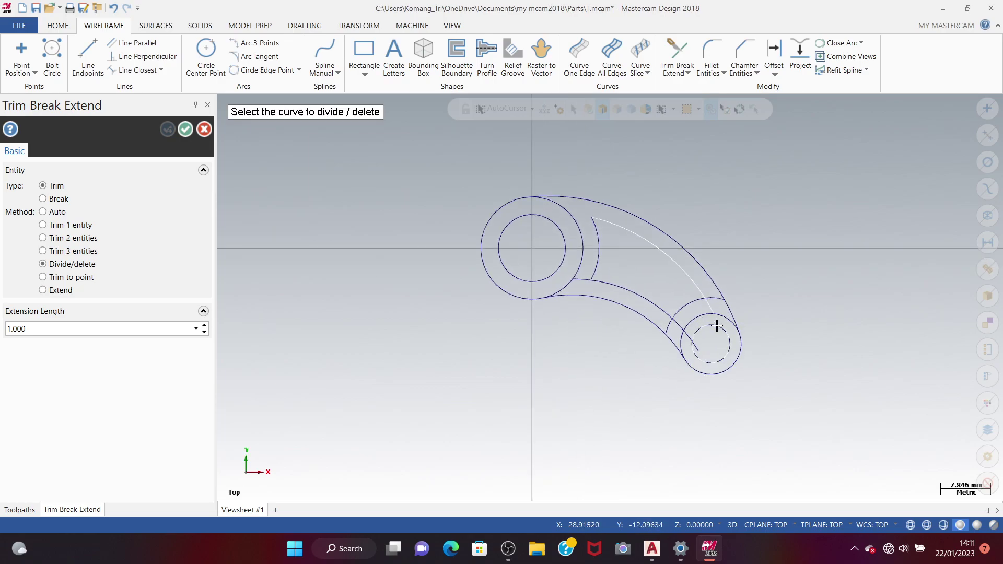
click(716, 320)
click(710, 300)
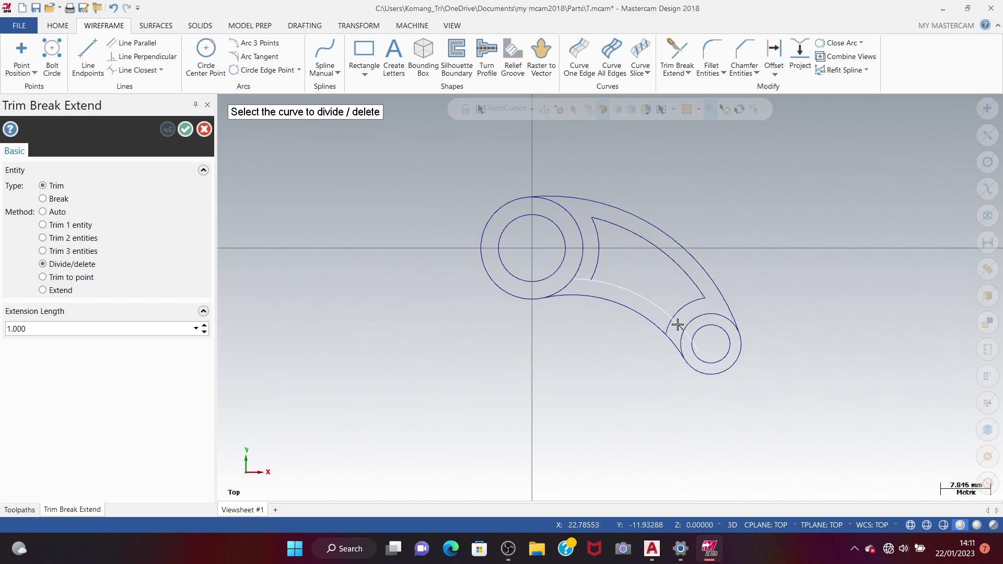
click(696, 345)
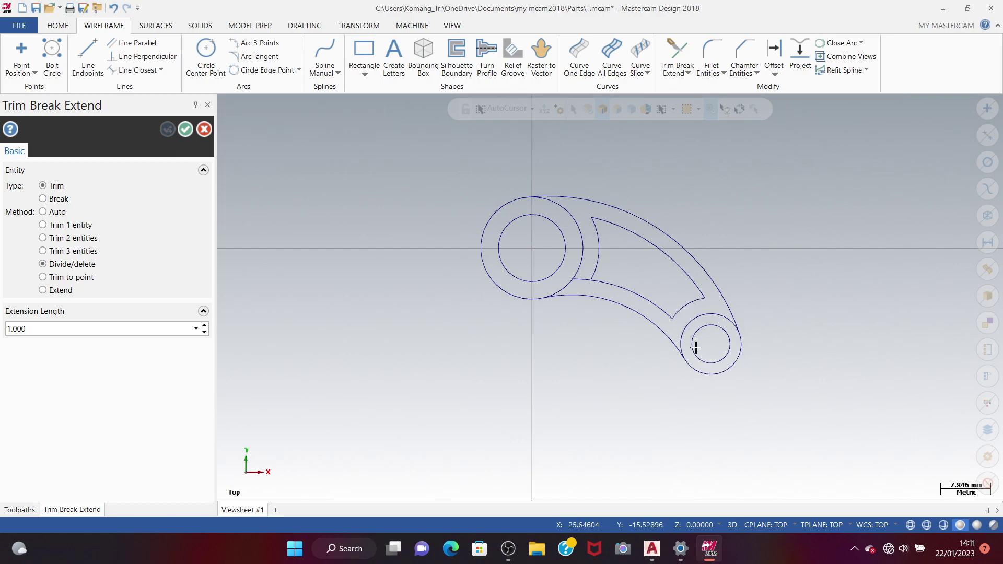
click(579, 281)
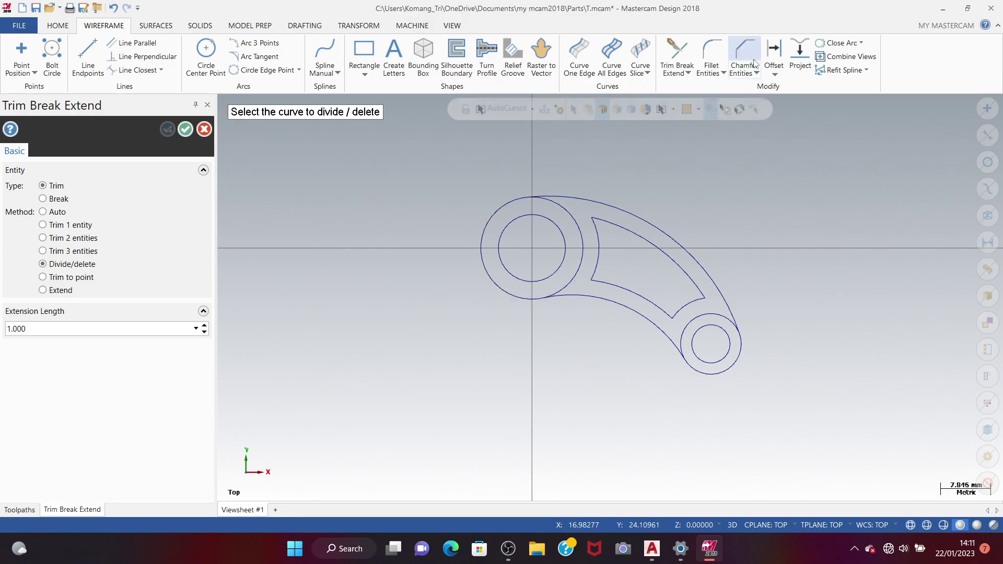
- Fillet the four corners of the inner pocket with a 1.5 mm radius, trimming the entities
click(706, 53)
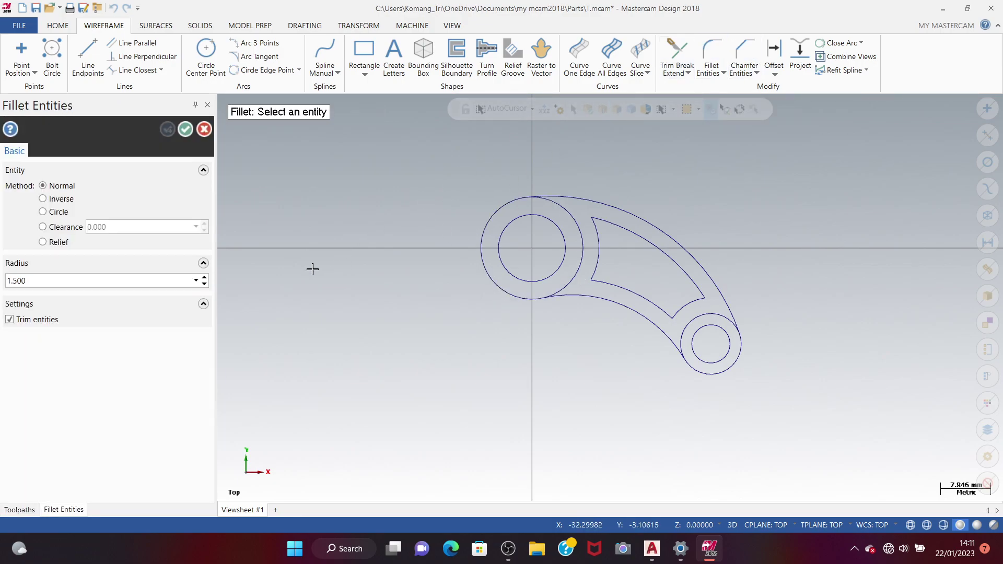
click(599, 238)
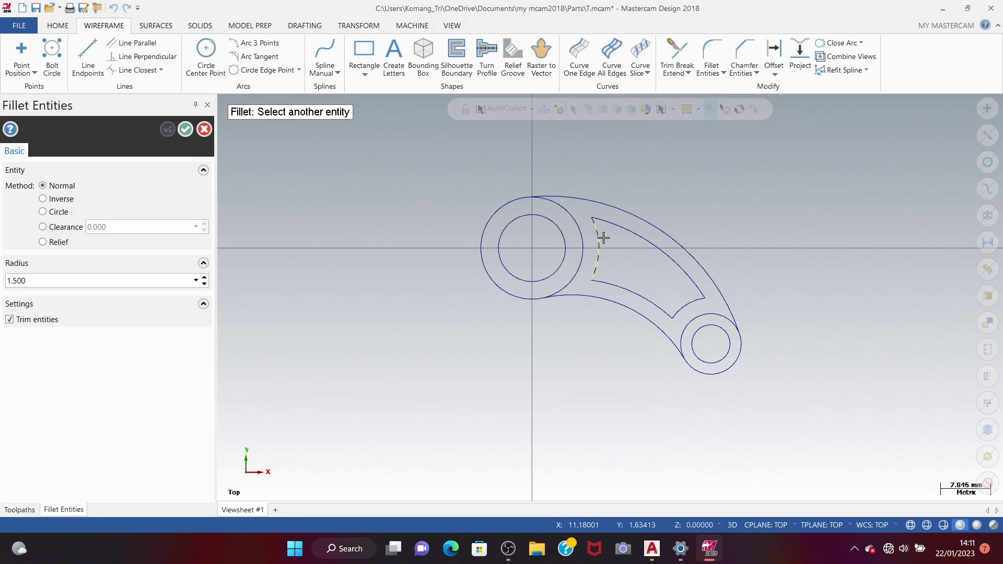
click(607, 228)
click(600, 278)
click(597, 271)
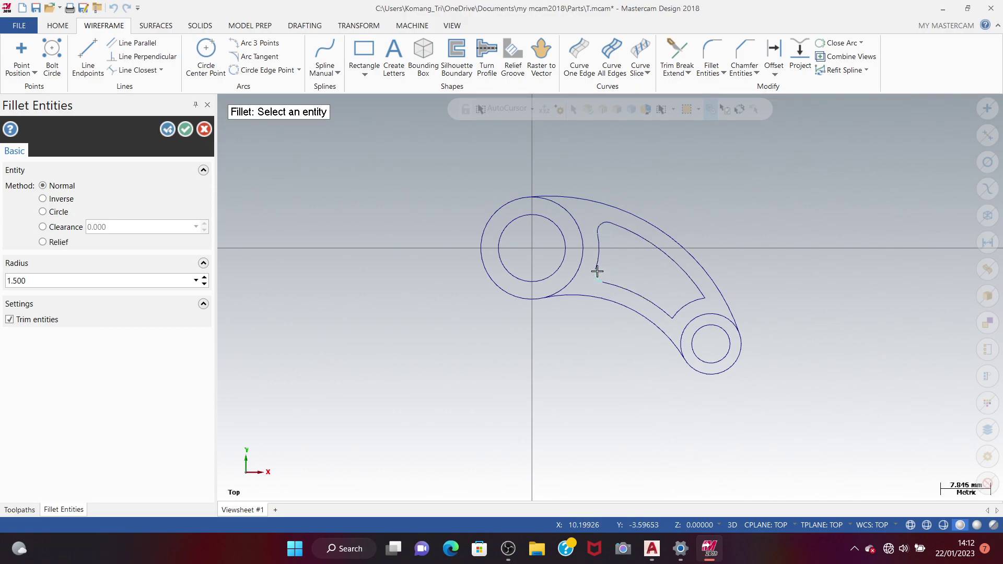
click(660, 308)
click(688, 300)
click(695, 303)
click(688, 281)
click(185, 129)
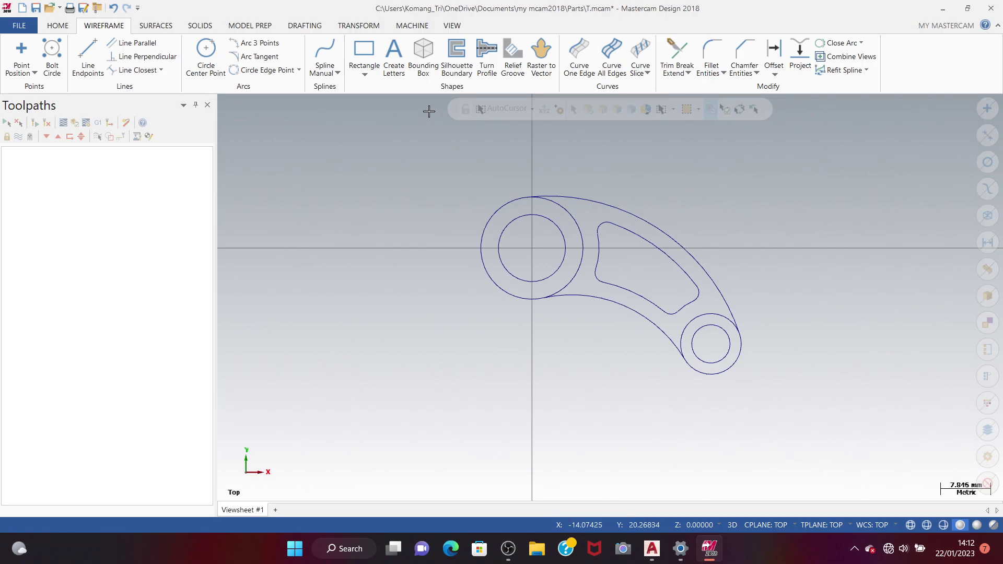
- Start a rectangular array of the entire part profile with 3 instances spaced 50 mm in direction 1
click(359, 26)
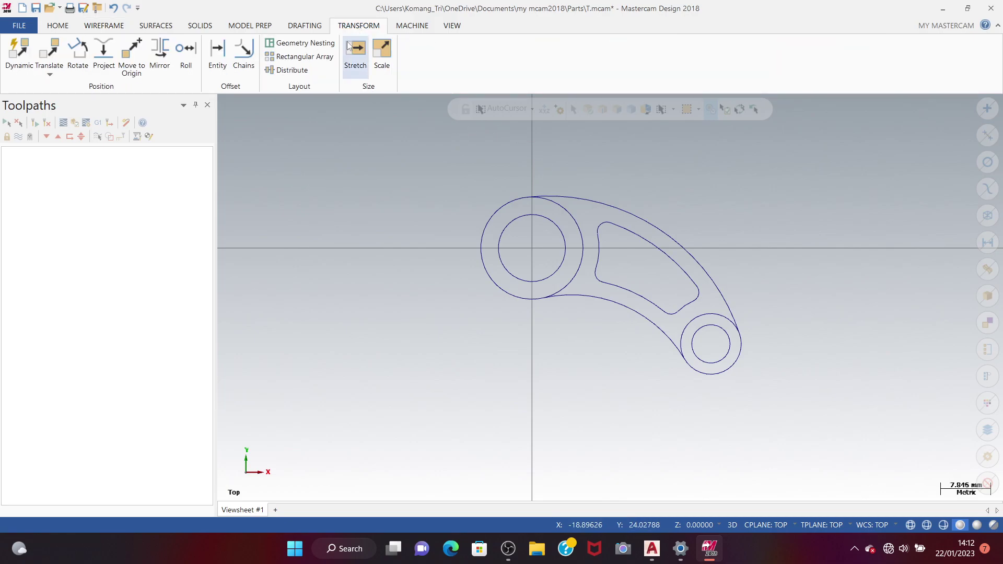
click(302, 56)
drag(439, 140, 818, 421)
click(563, 136)
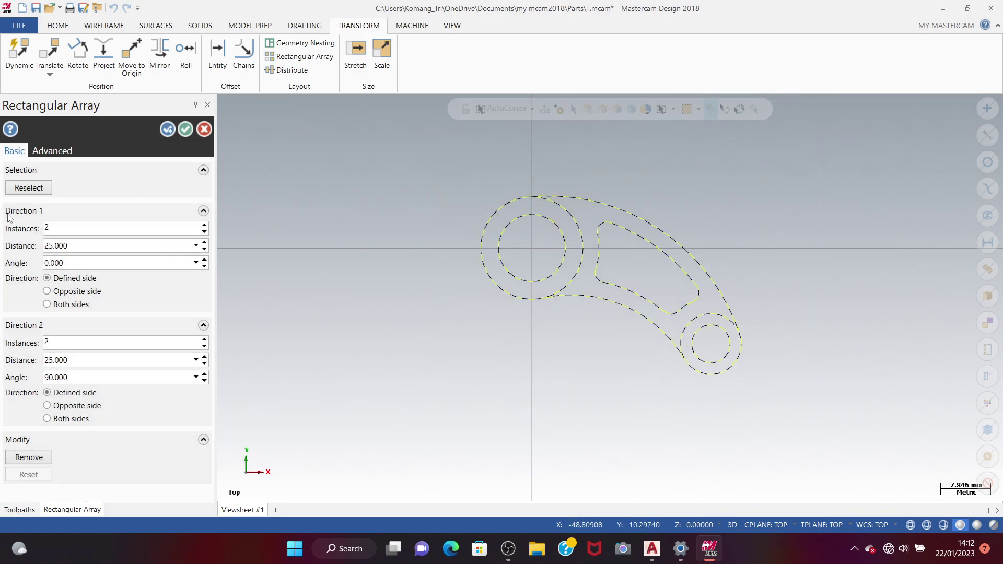
double_click(59, 229)
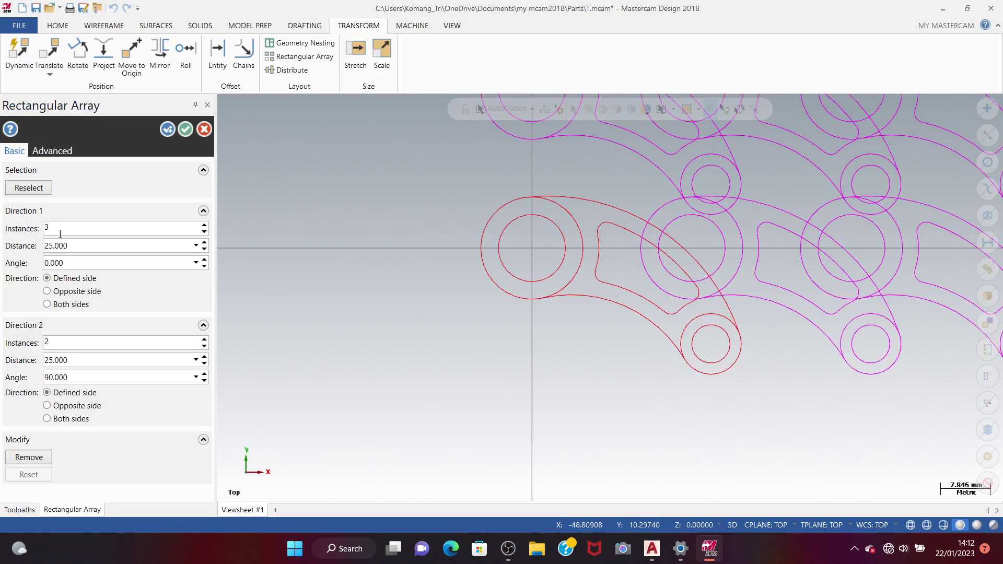
double_click(74, 249)
key(BackSpace)
text(5)
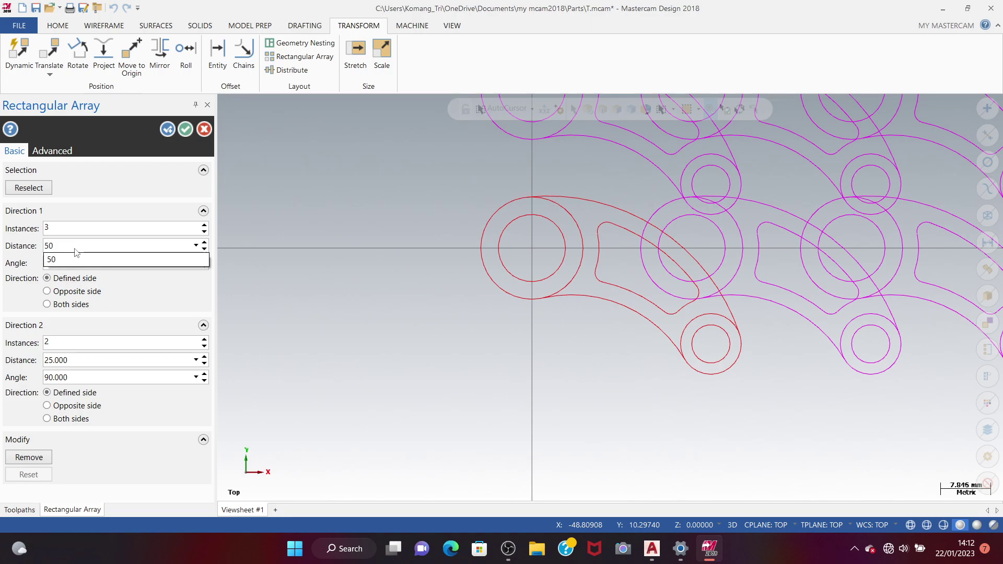
text(0)
key(Return)
- Set direction 2 of the array to 3 instances at 50 mm spacing and create the array
double_click(82, 341)
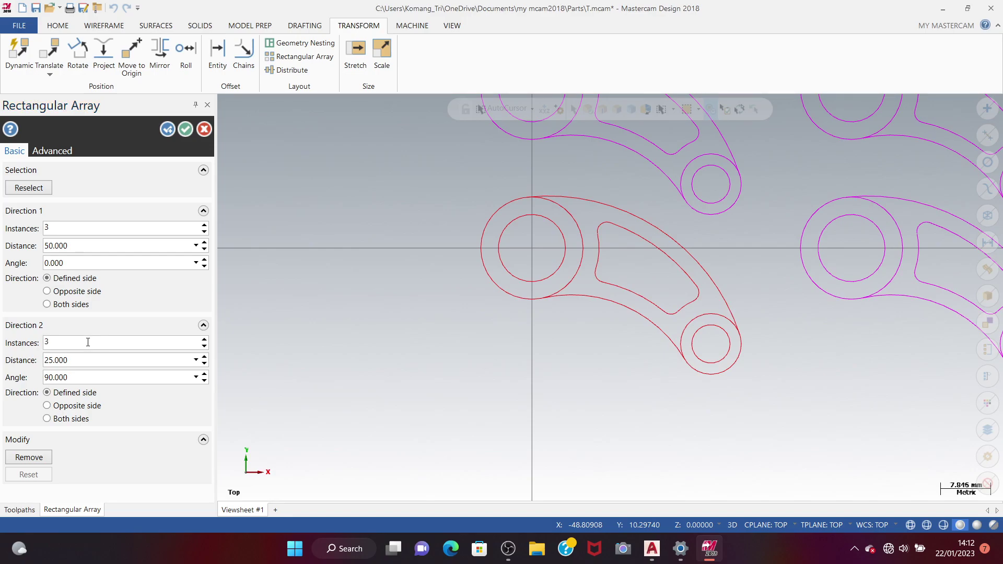
double_click(91, 365)
key(BackSpace)
text(50)
key(Return)
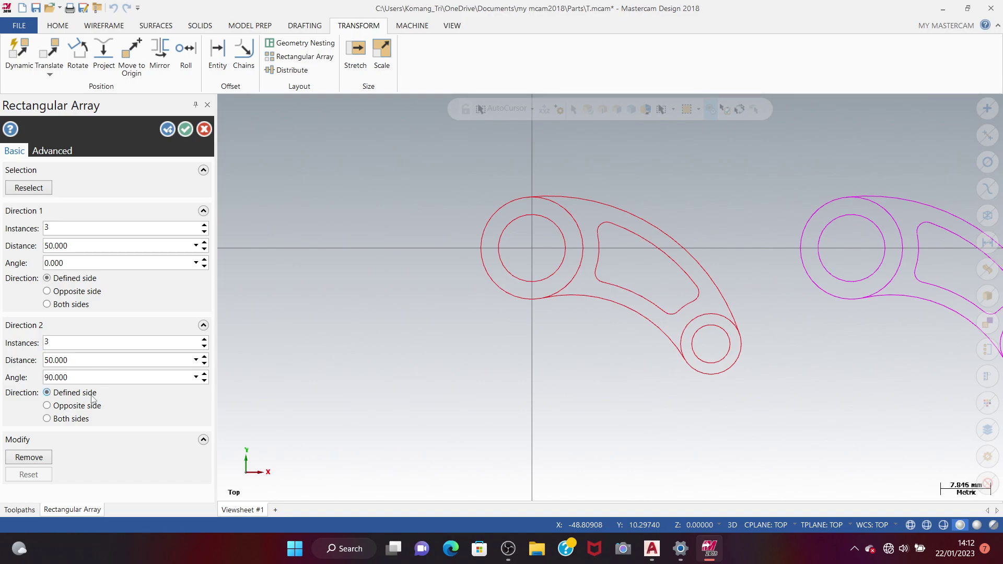
click(167, 129)
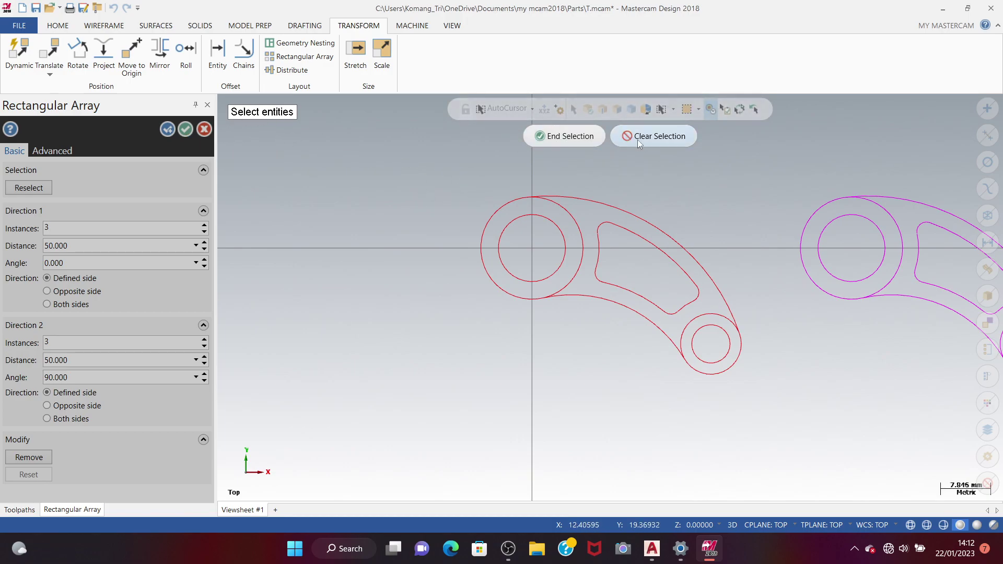
click(577, 143)
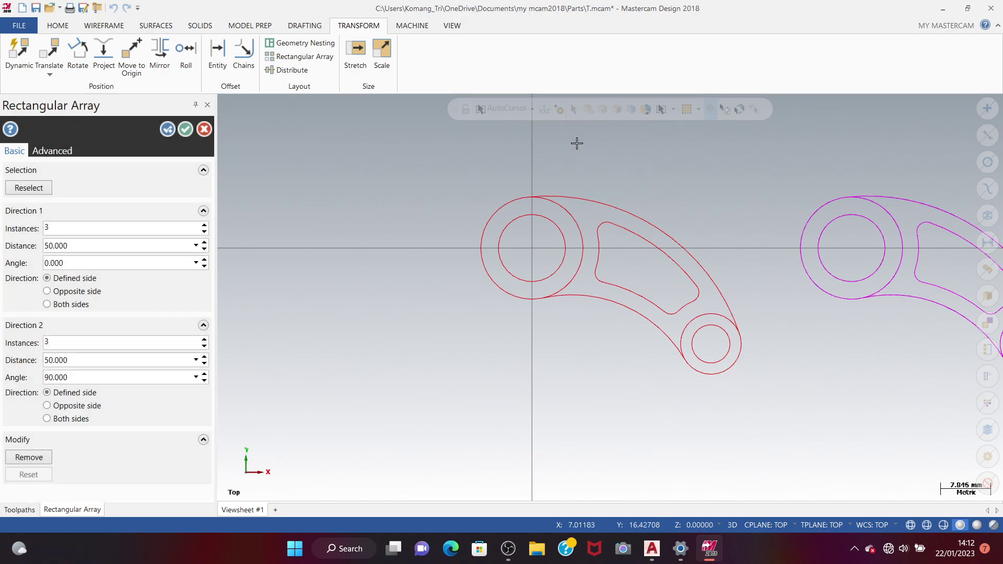
click(191, 130)
scroll(700, 201, down, 5)
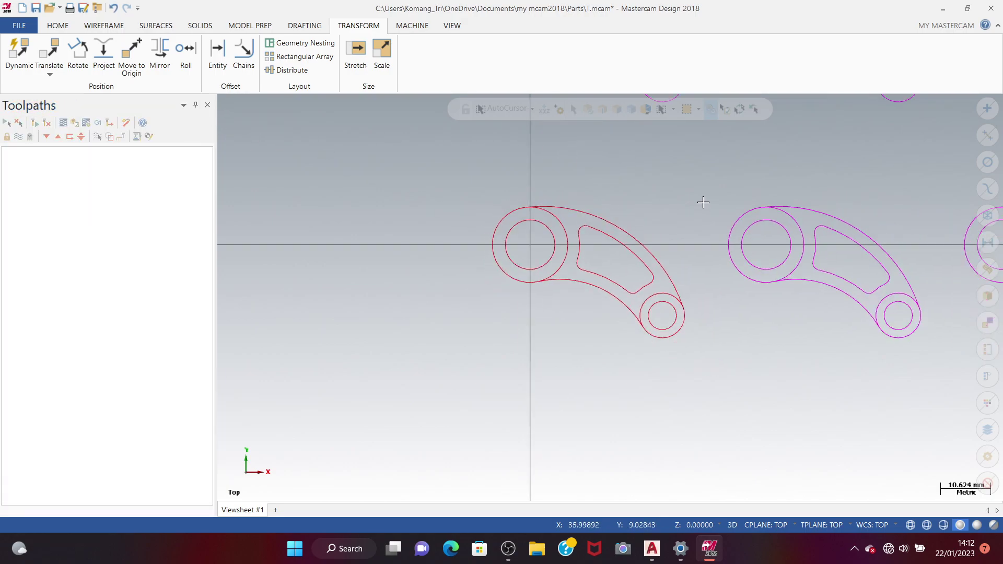
- Move the whole link array to the origin, using the array's centre point as the point to translate from
scroll(754, 204, down, 1)
scroll(728, 209, up, 2)
scroll(445, 195, down, 2)
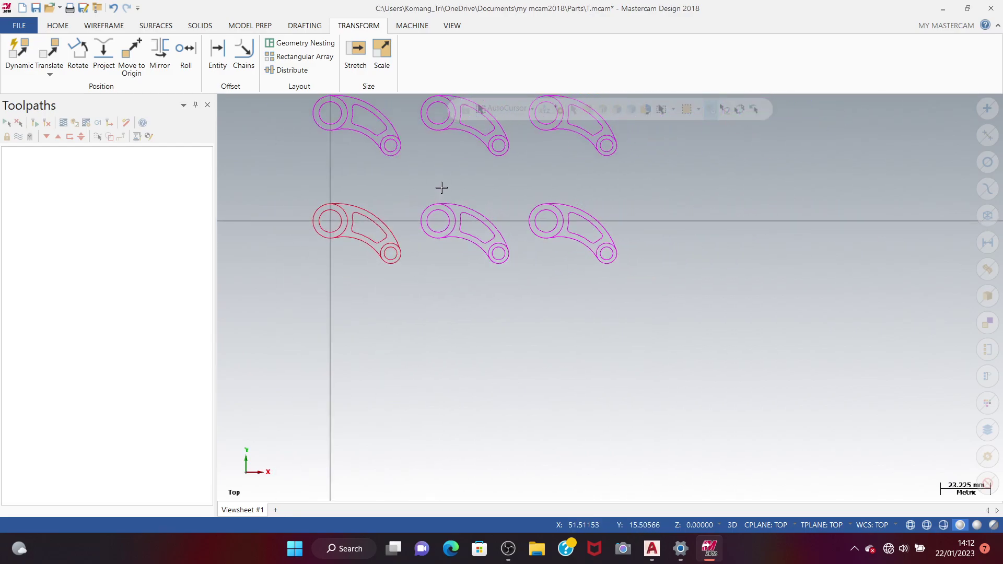
key(Up)
key(Up)
key(Up)
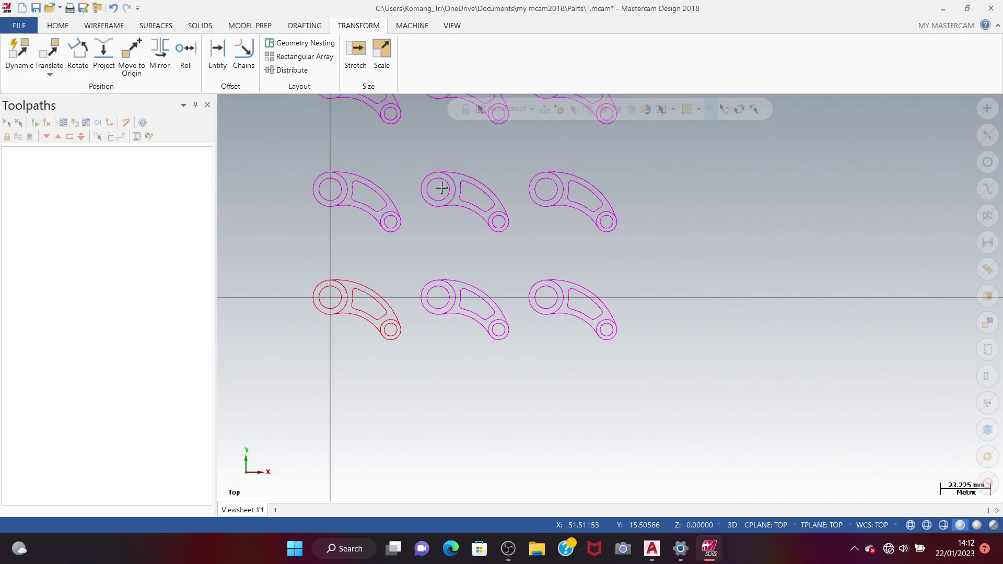
key(Up)
key(Up)
key(Up)
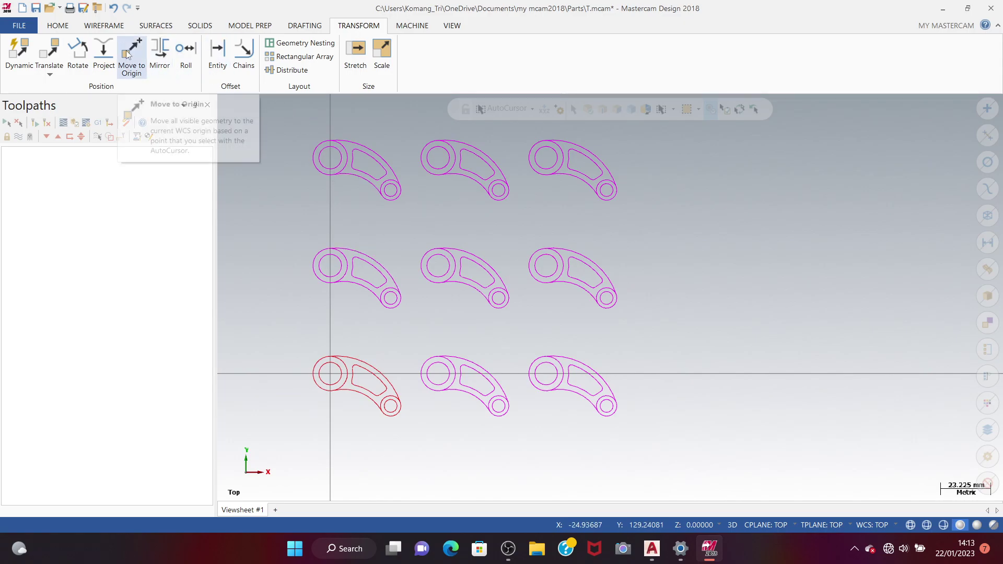
click(144, 59)
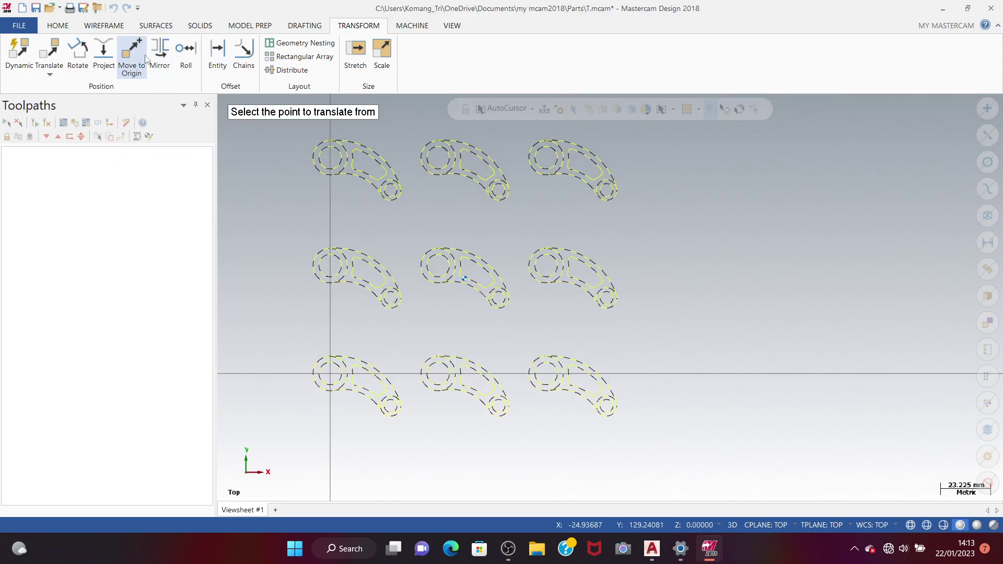
click(466, 283)
scroll(390, 304, down, 2)
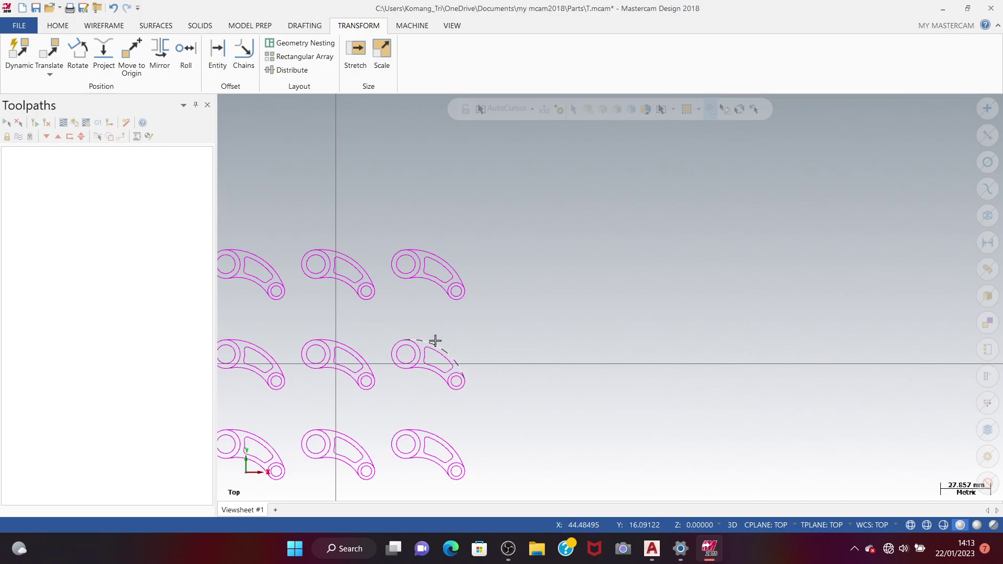
- Add the default mill machine to the part for toolpath programming
key(Right)
key(Right)
key(Right)
key(Right)
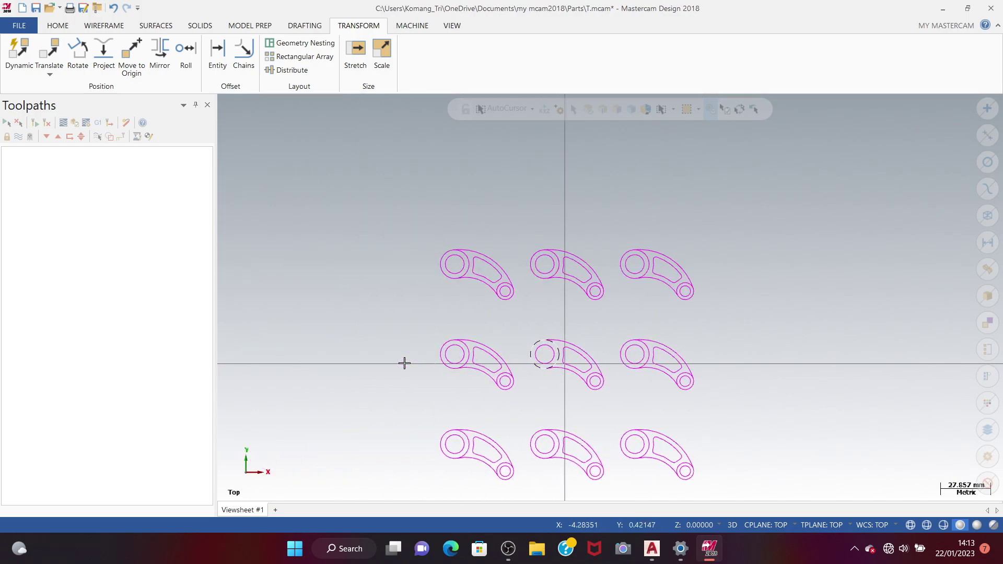
click(413, 27)
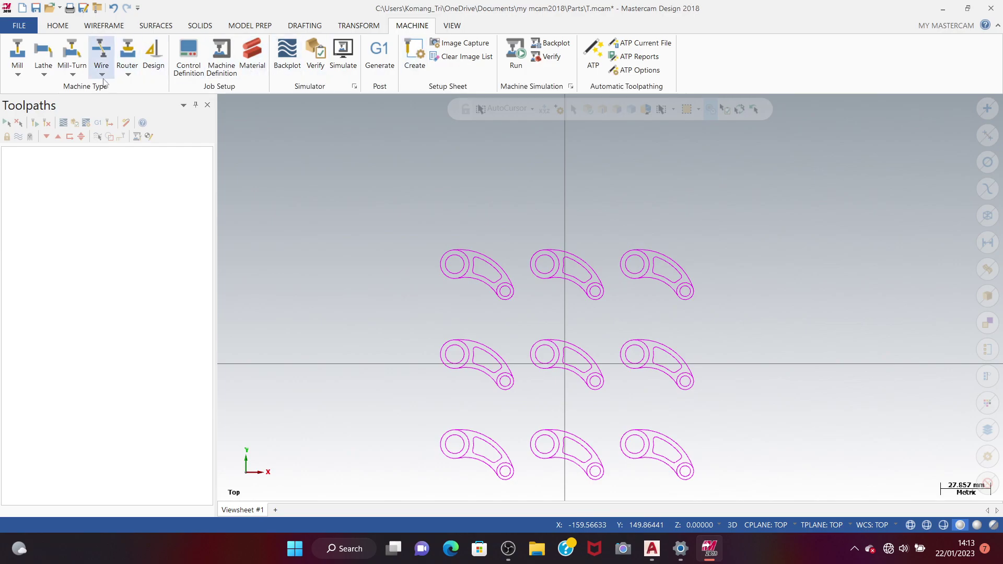
click(16, 75)
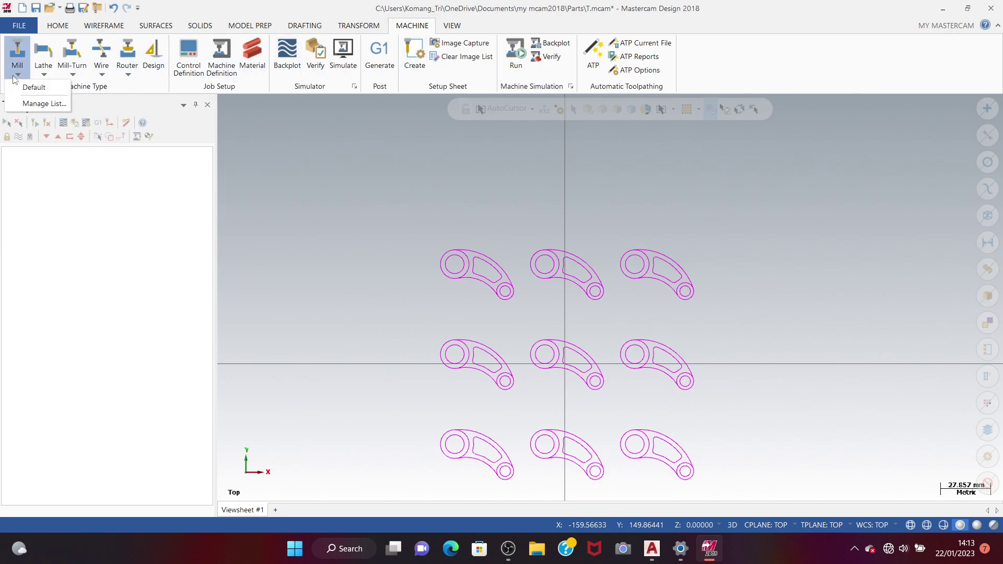
click(34, 87)
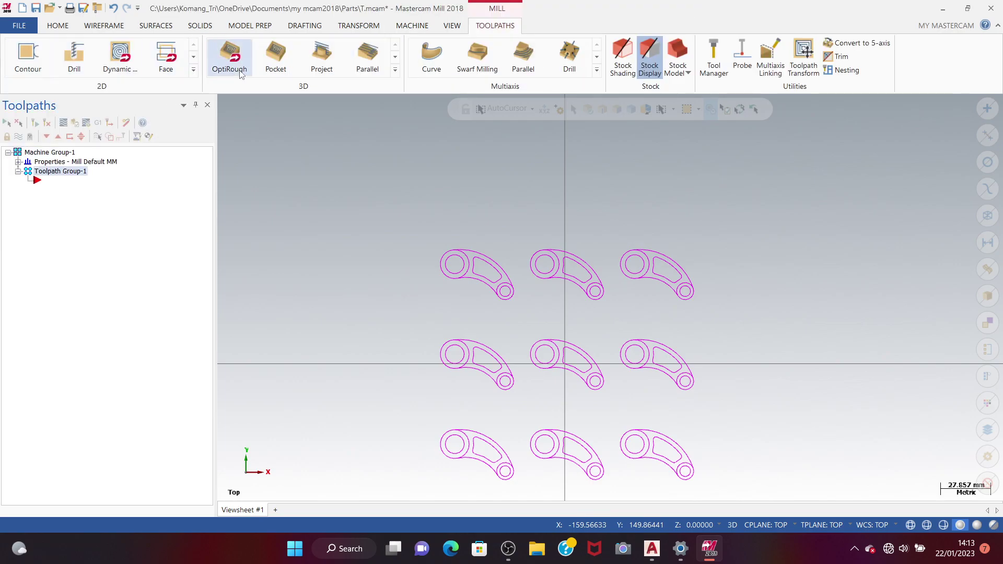
- Define a rectangular stock block measuring 150 mm in X and 150 mm in Y, with its wireframe displayed
click(18, 162)
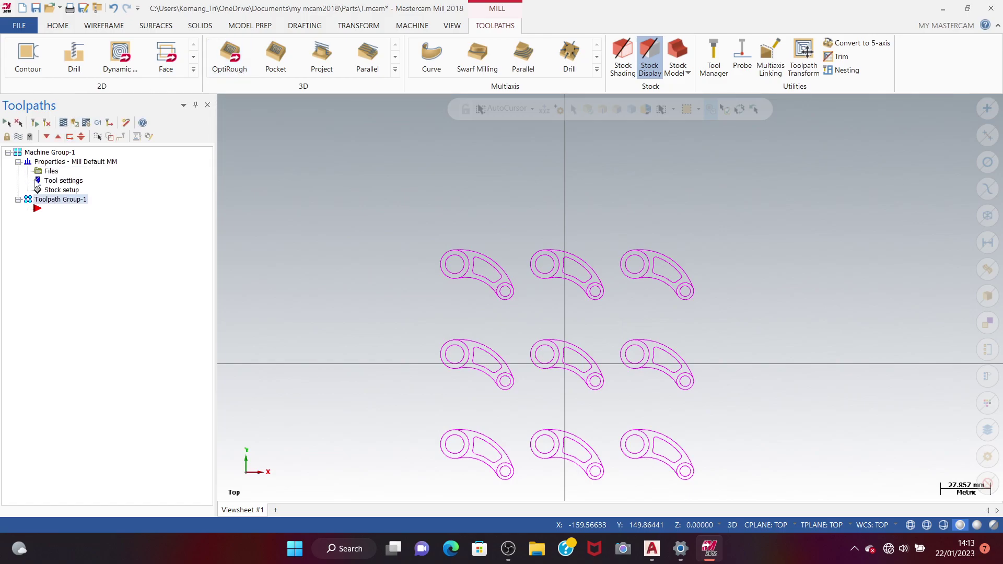
double_click(52, 190)
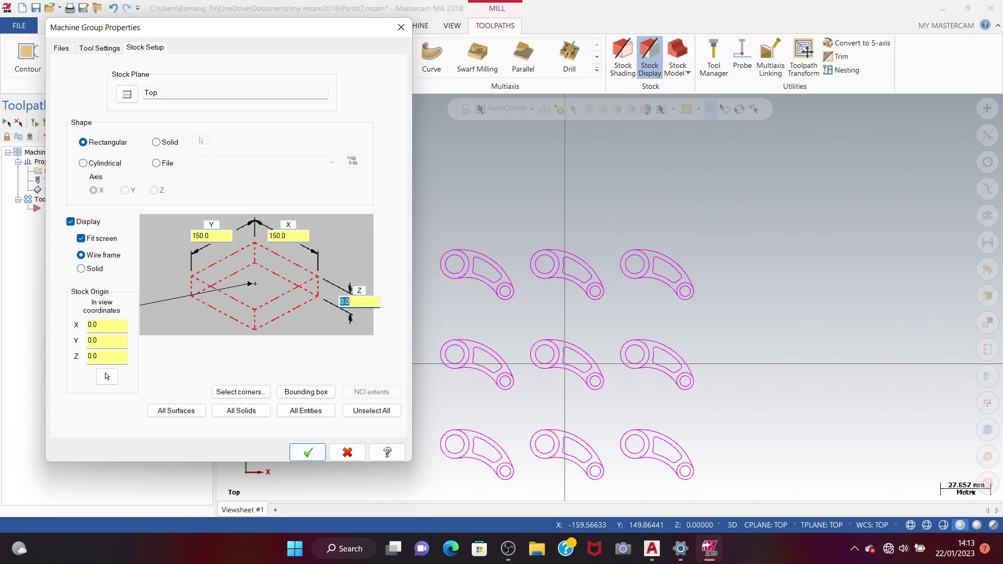
key(Tab)
key(Tab)
key(Tab)
key(Tab)
click(307, 453)
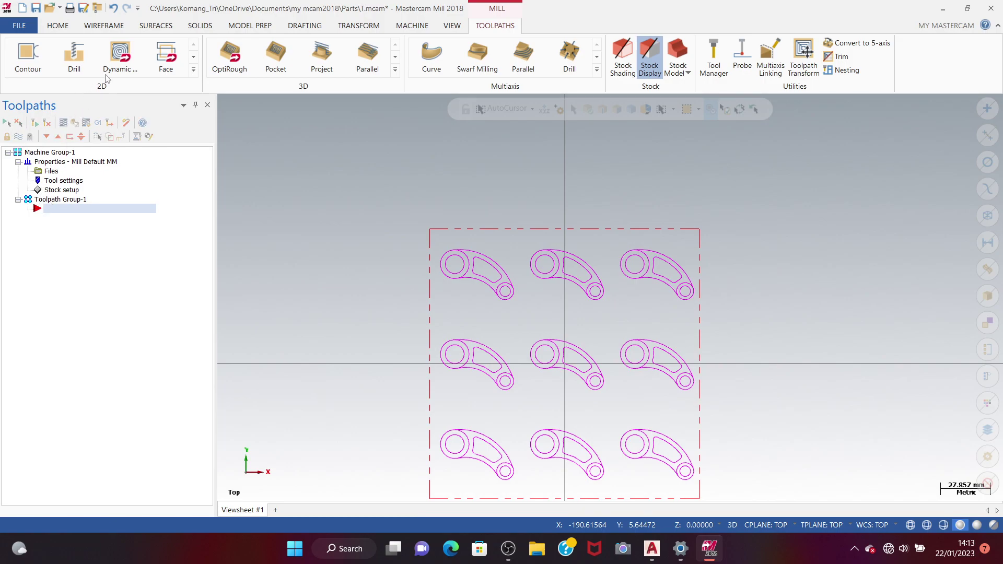
- Start a Face toolpath that uses the defined stock boundary as its geometry
click(167, 62)
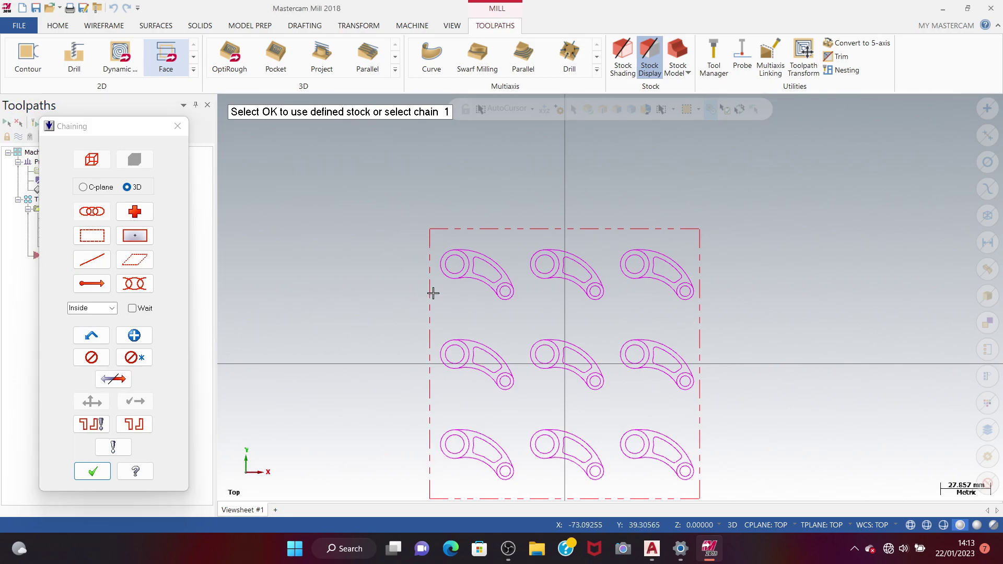
click(112, 380)
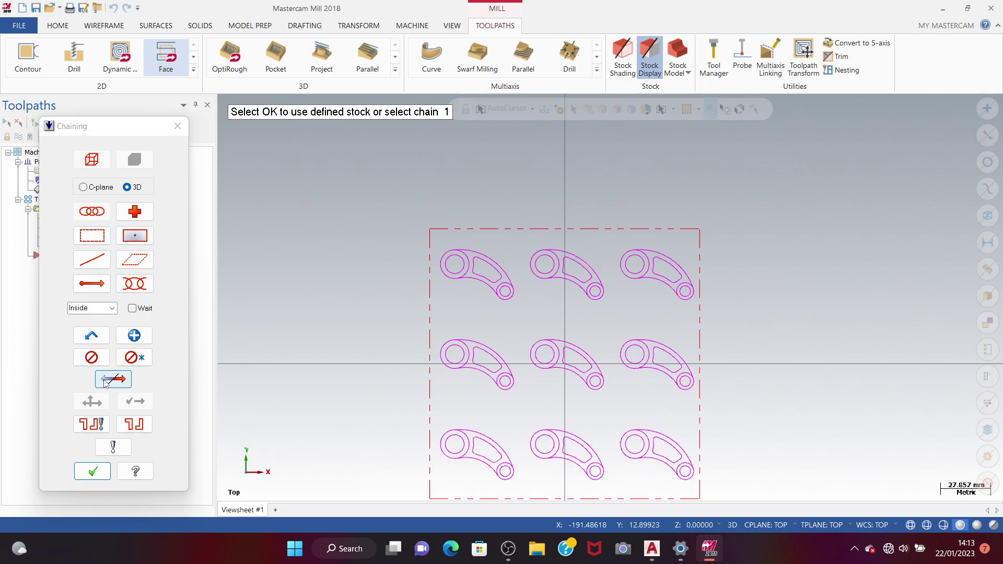
click(429, 340)
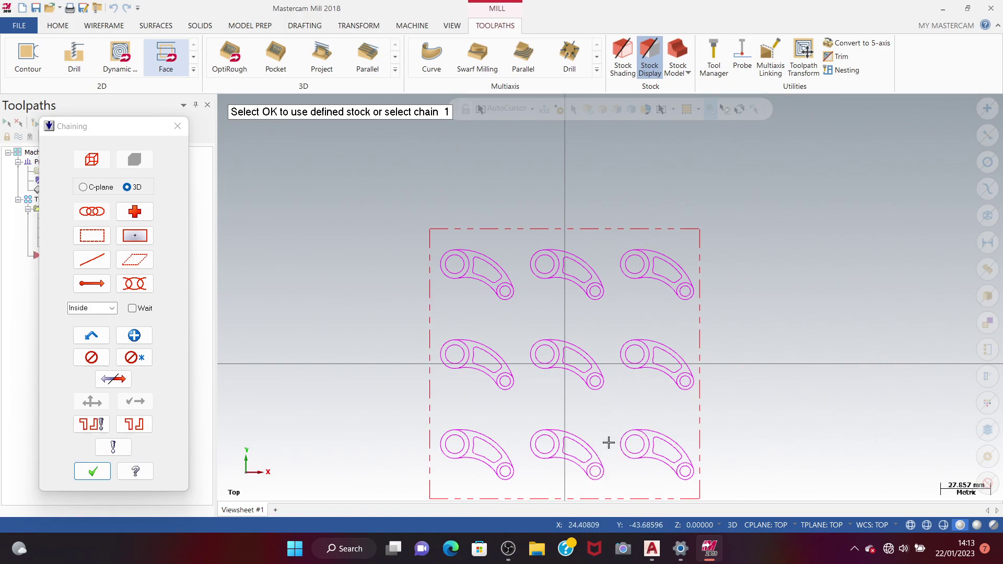
key(Up)
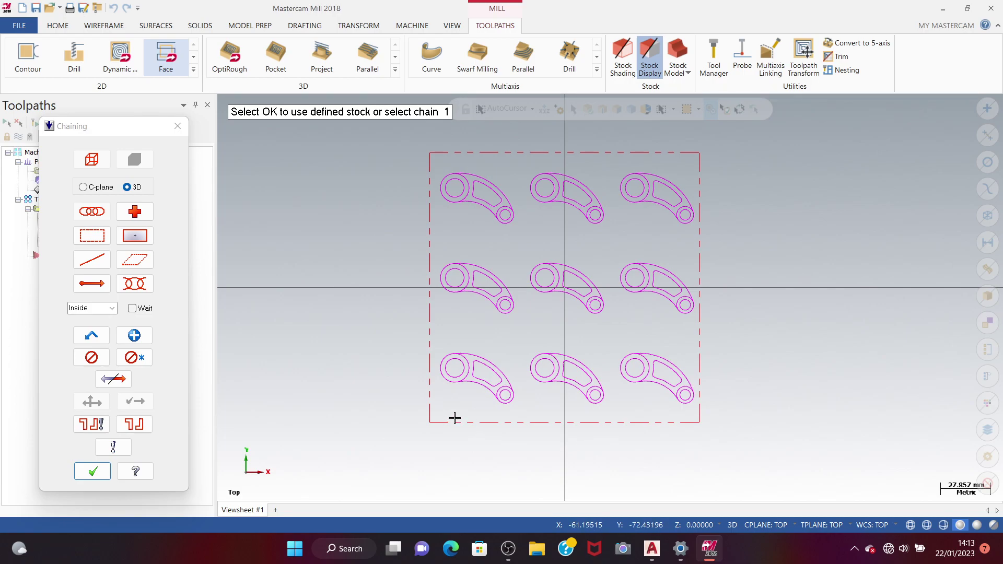
key(Return)
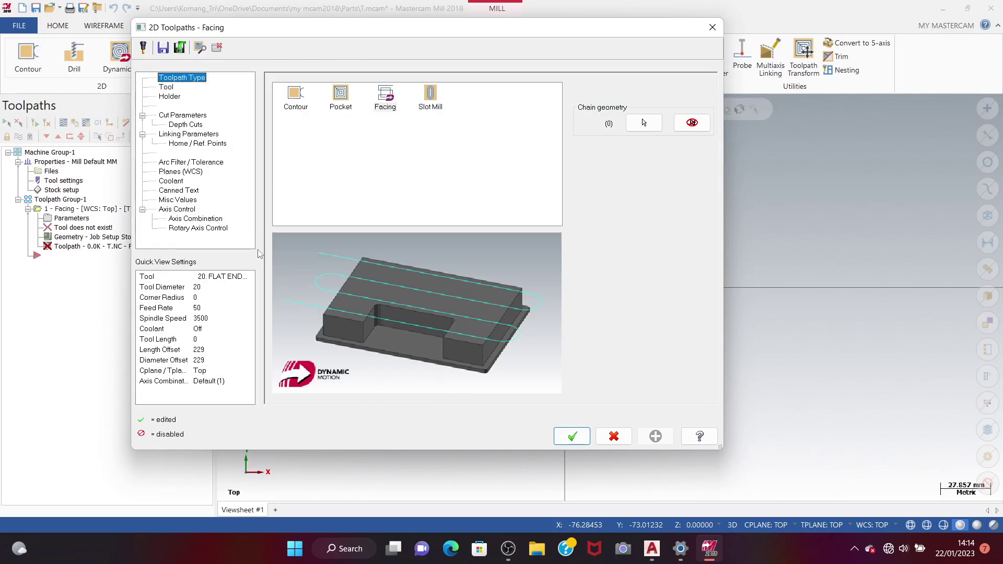
- Choose the 42 mm face mill from the tool library for the facing operation and view the holder settings
click(166, 87)
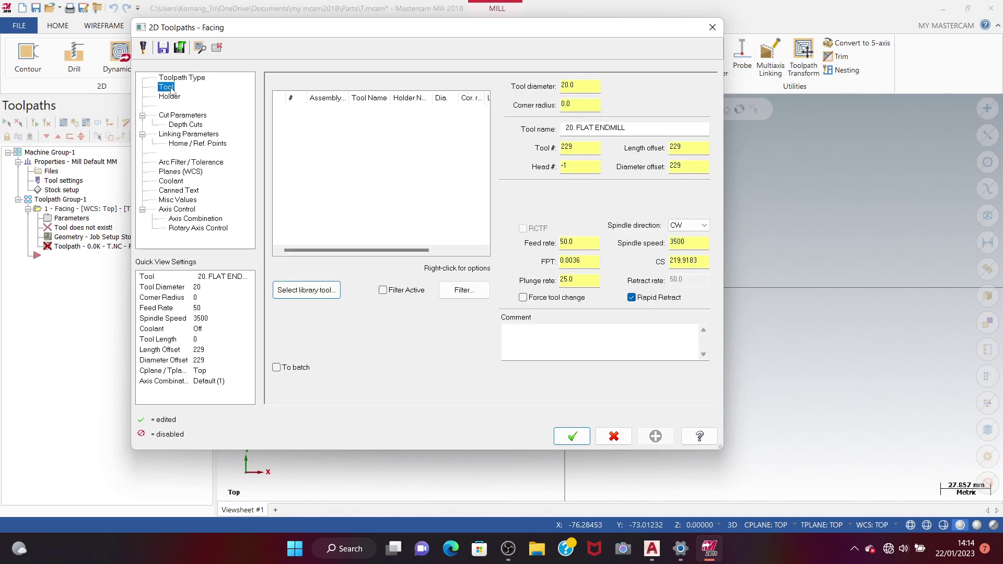
click(318, 289)
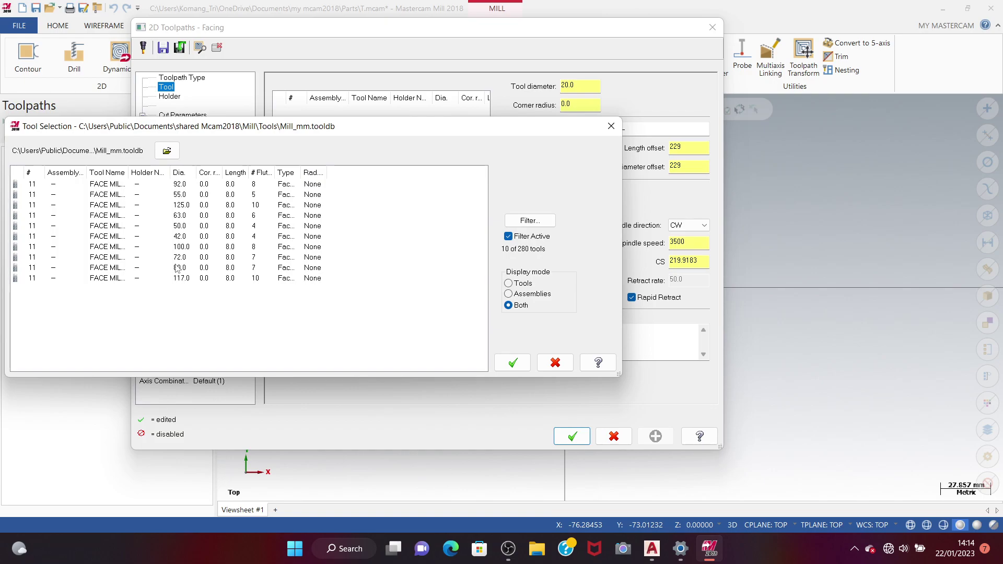
click(182, 237)
click(513, 363)
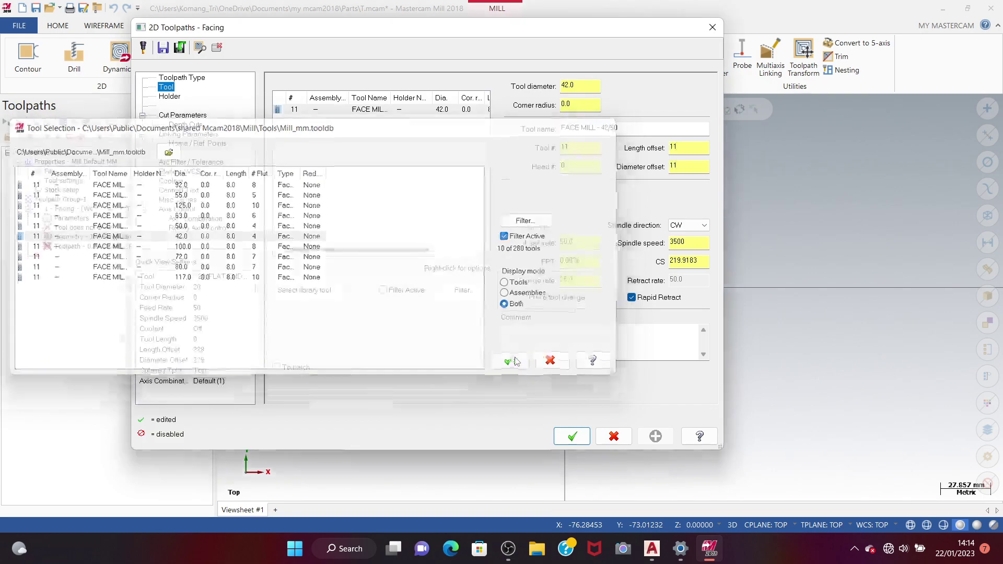
click(171, 98)
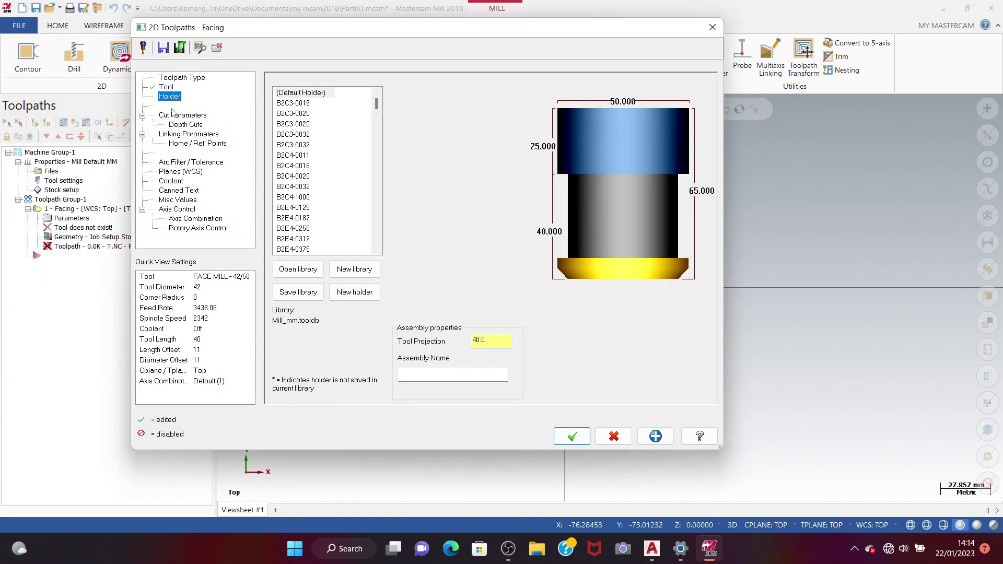
- Set the facing operation's stock to leave on floors to 0
click(177, 115)
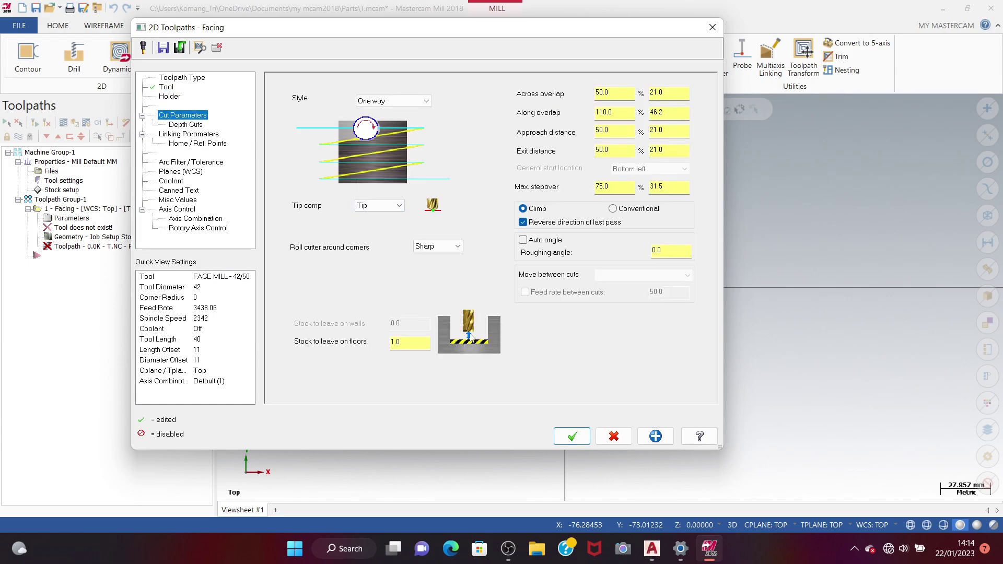
click(420, 342)
text(0)
key(Return)
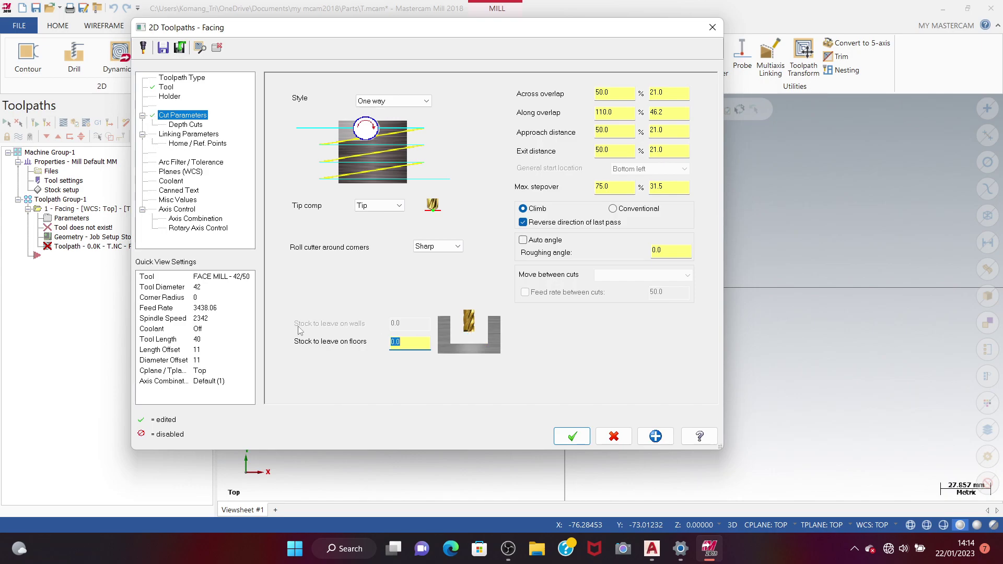
- Set the facing depth cuts to a maximum rough step of 0.5 and a finish step of 0.5
click(183, 125)
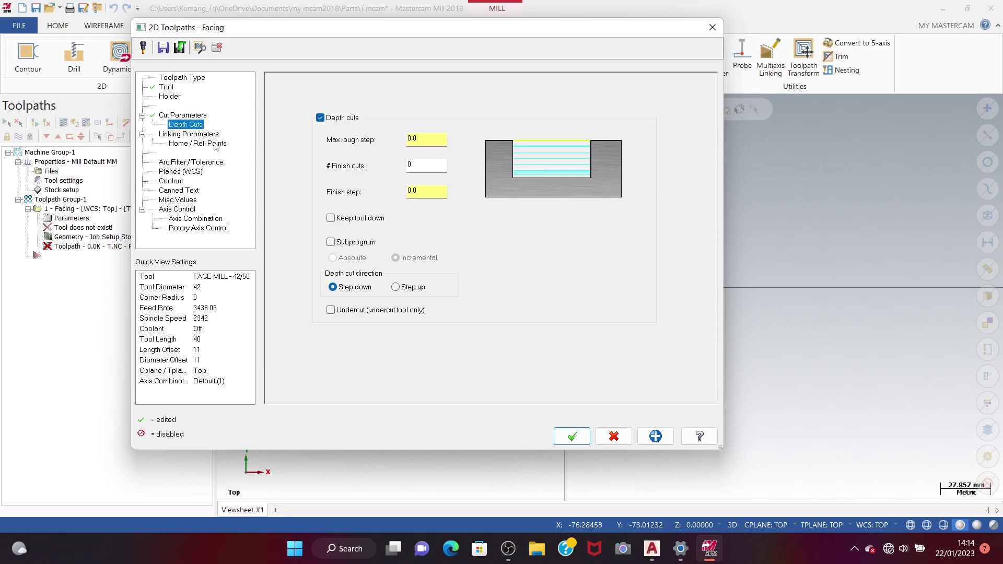
click(427, 136)
text(.5)
click(423, 191)
key(BackSpace)
text(5)
- Make the facing retract, feed plane and depth absolute, and set the retract height to 15
click(211, 137)
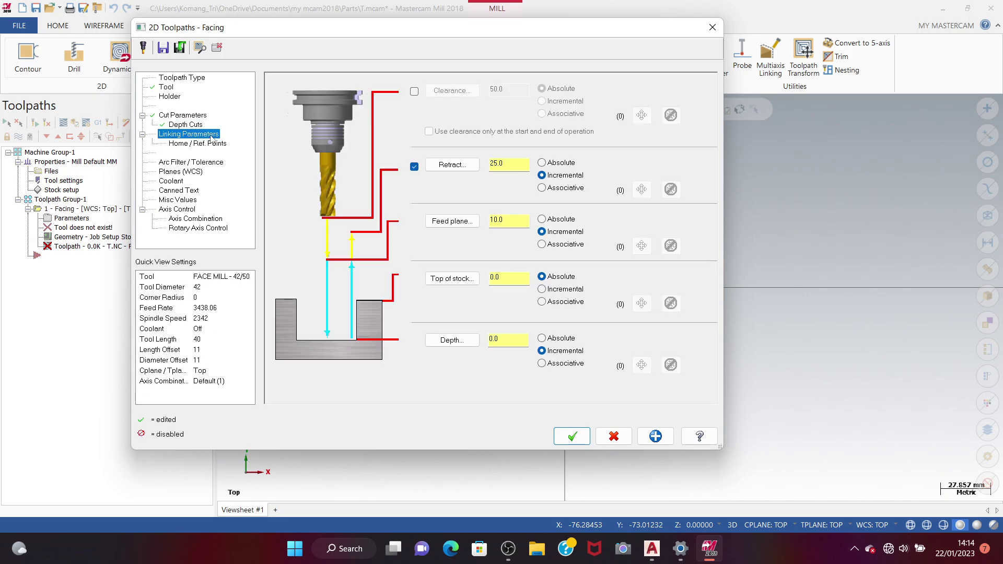
click(542, 163)
click(542, 219)
click(542, 338)
click(514, 162)
key(BackSpace)
key(BackSpace)
key(BackSpace)
text(15)
key(Return)
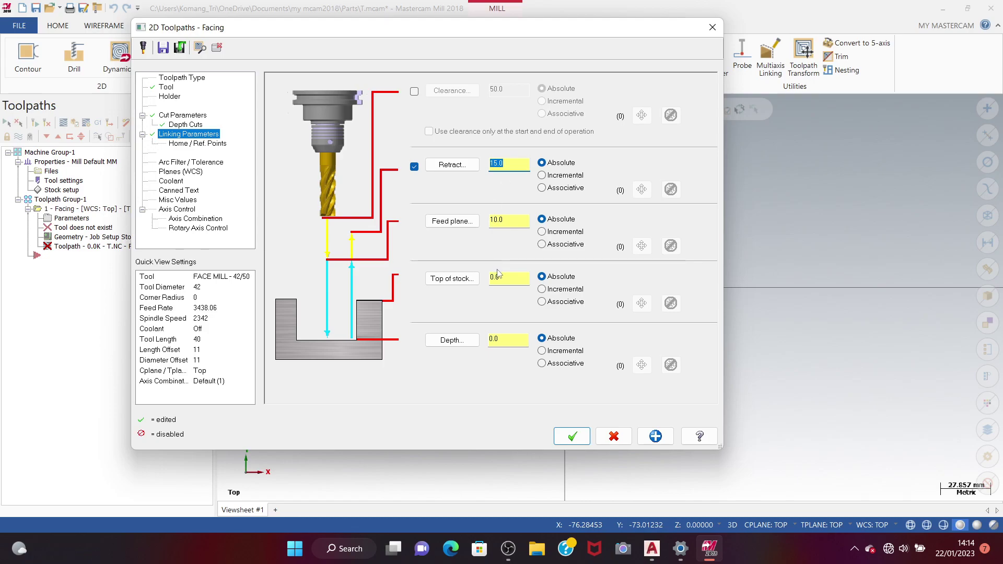
- Set the facing operation's absolute depth to -3
click(509, 338)
key(BackSpace)
key(BackSpace)
text(-3)
key(Return)
- Turn flood coolant on for the facing operation and generate its toolpath
click(194, 144)
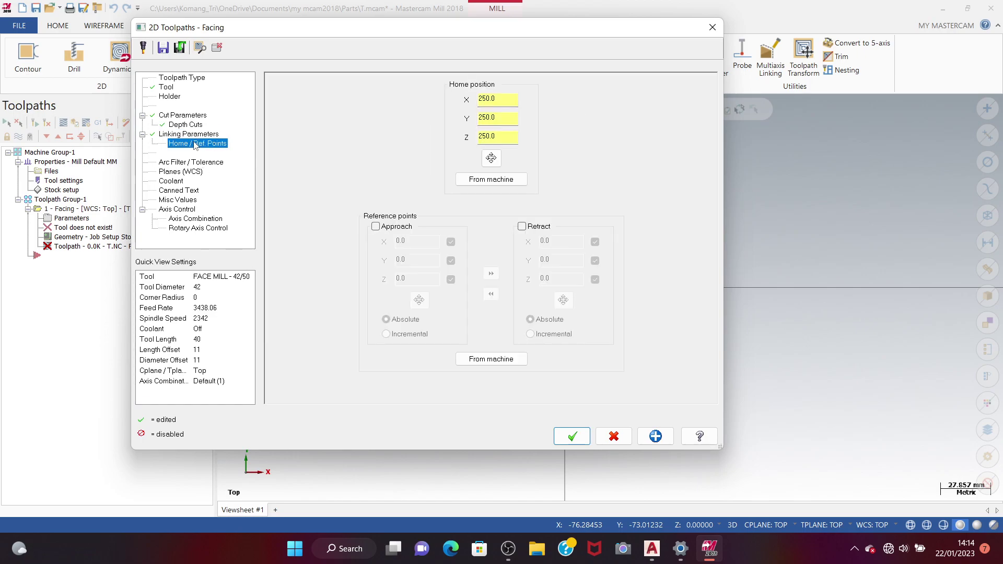
click(180, 181)
click(523, 151)
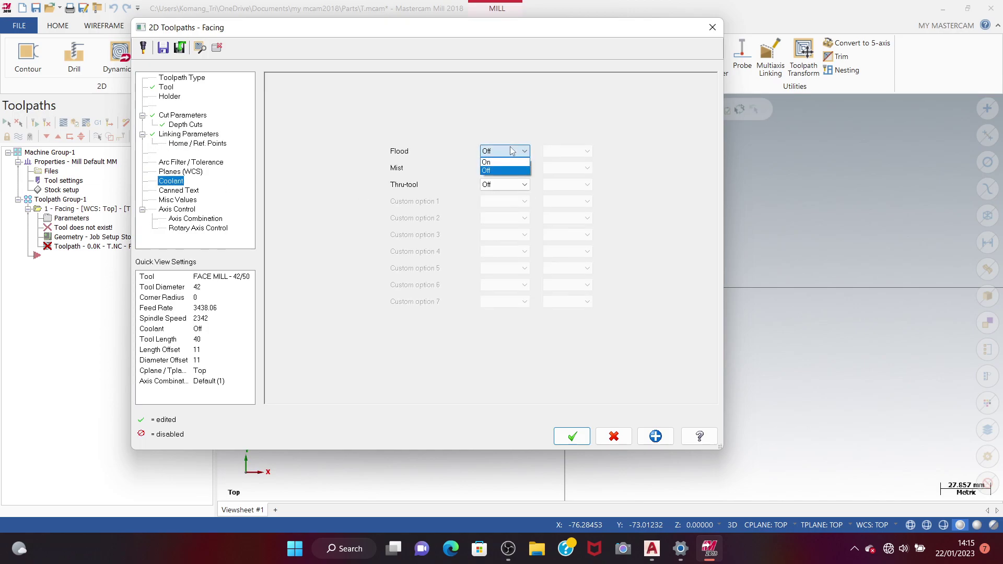
click(505, 169)
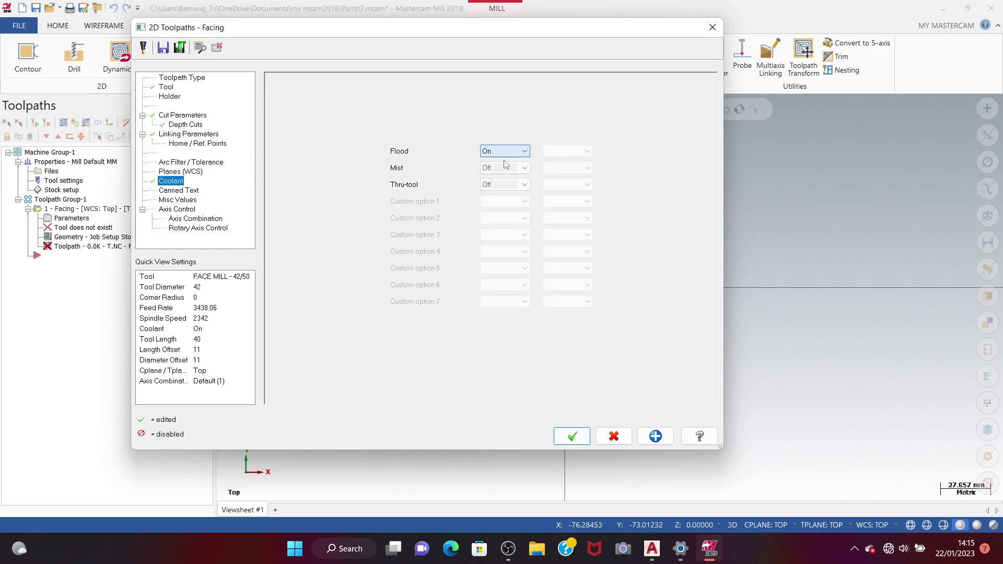
click(571, 438)
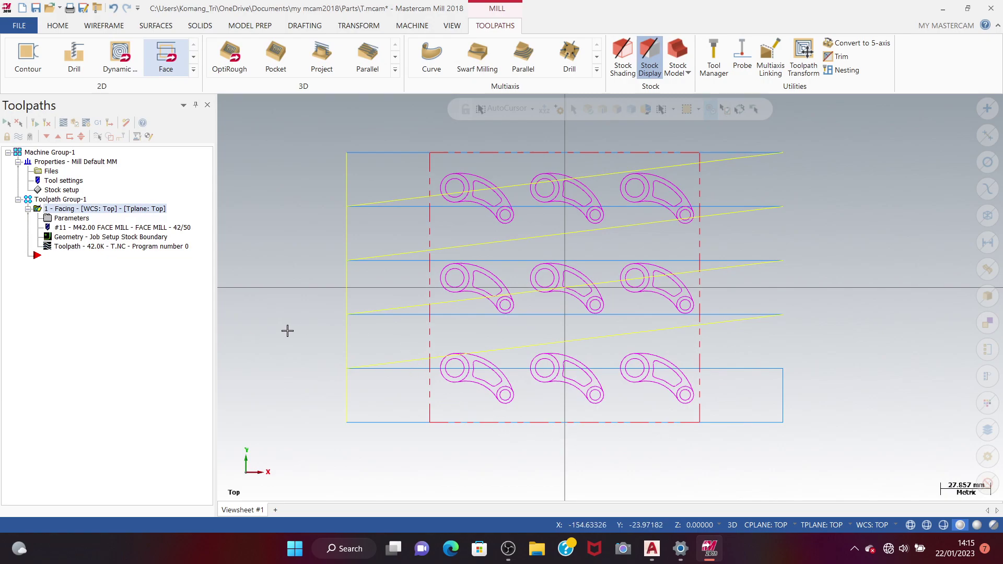
- Start a 2D Pocket toolpath and chain both inner hole circles of the bottom-left link, reversing each chain's direction
click(193, 70)
click(88, 112)
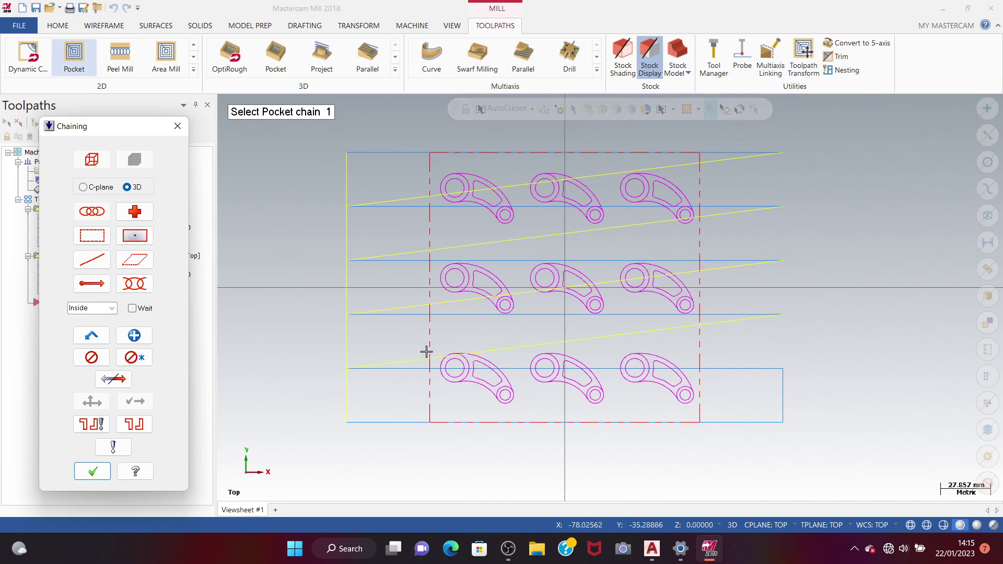
click(463, 373)
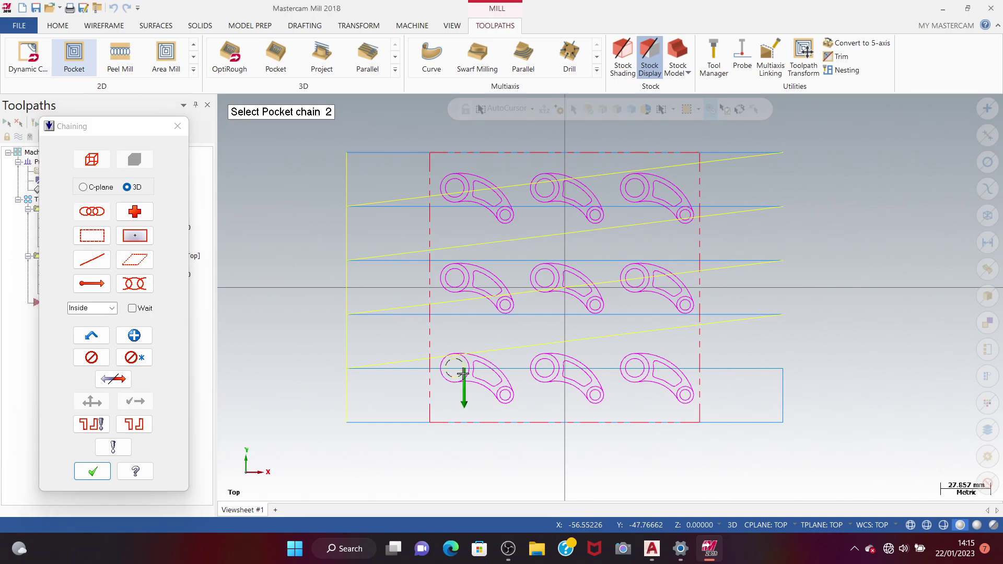
click(113, 379)
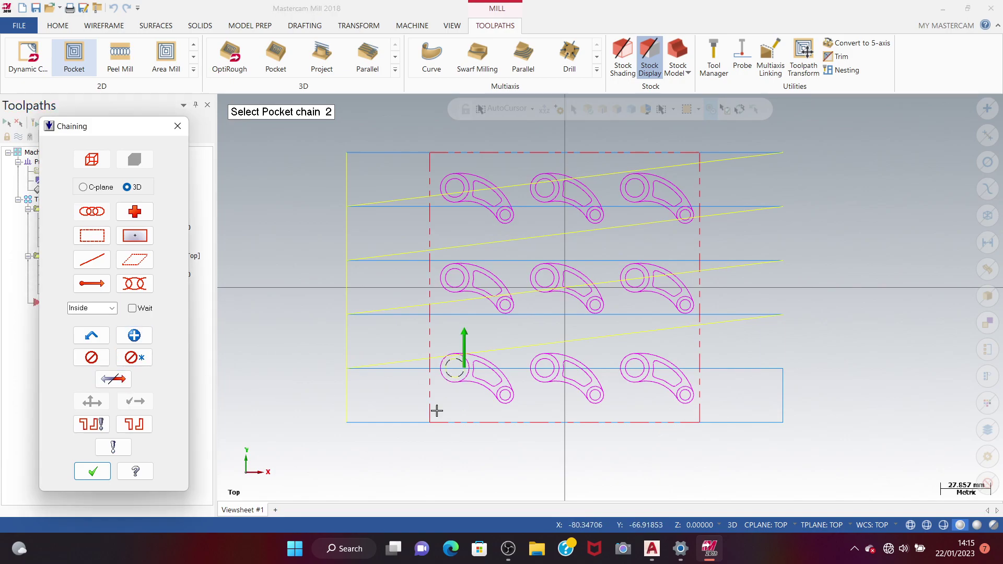
click(508, 400)
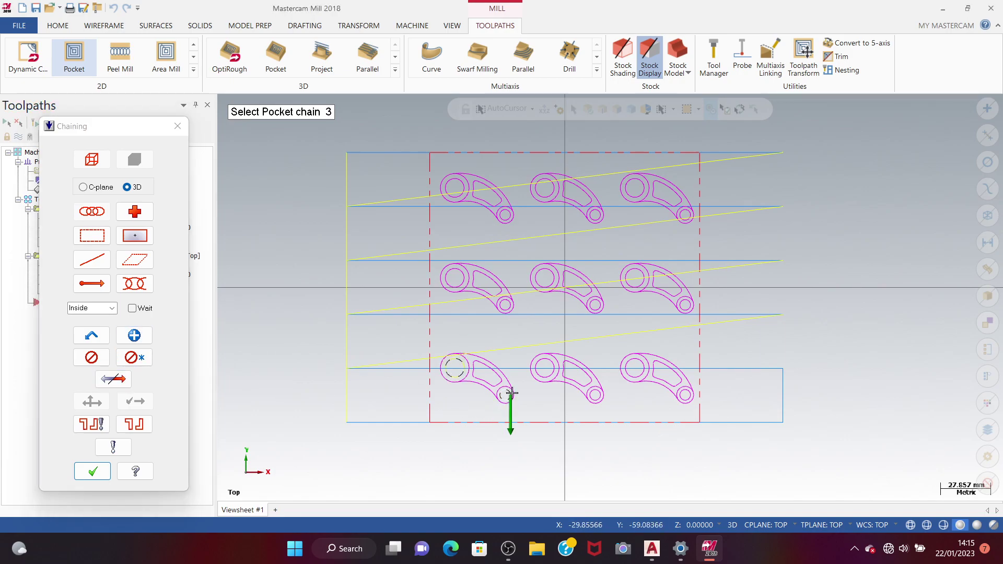
click(113, 379)
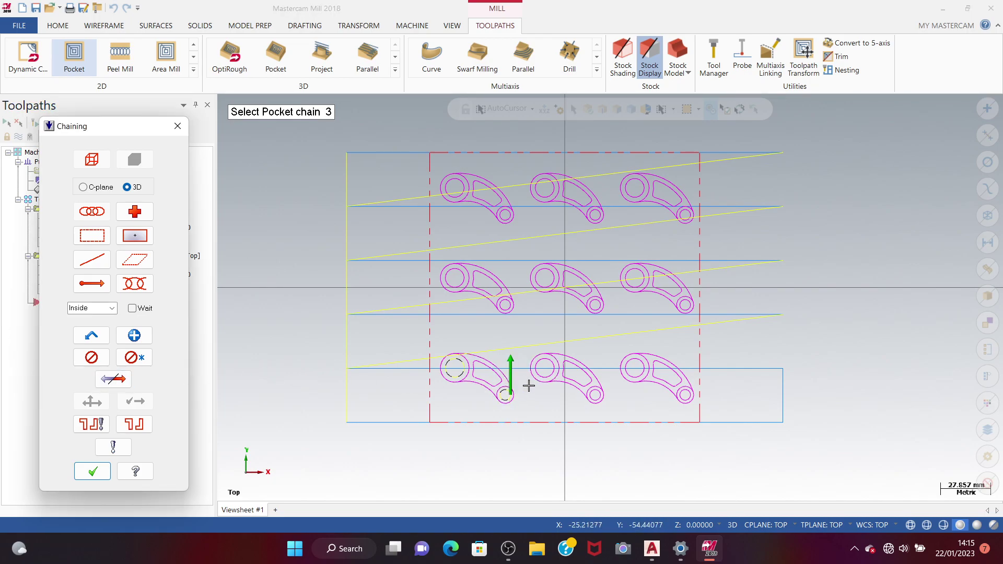
- Add the inner hole circles of the bottom row's middle and right links to the pocket chains, all running in the reversed direction
click(549, 376)
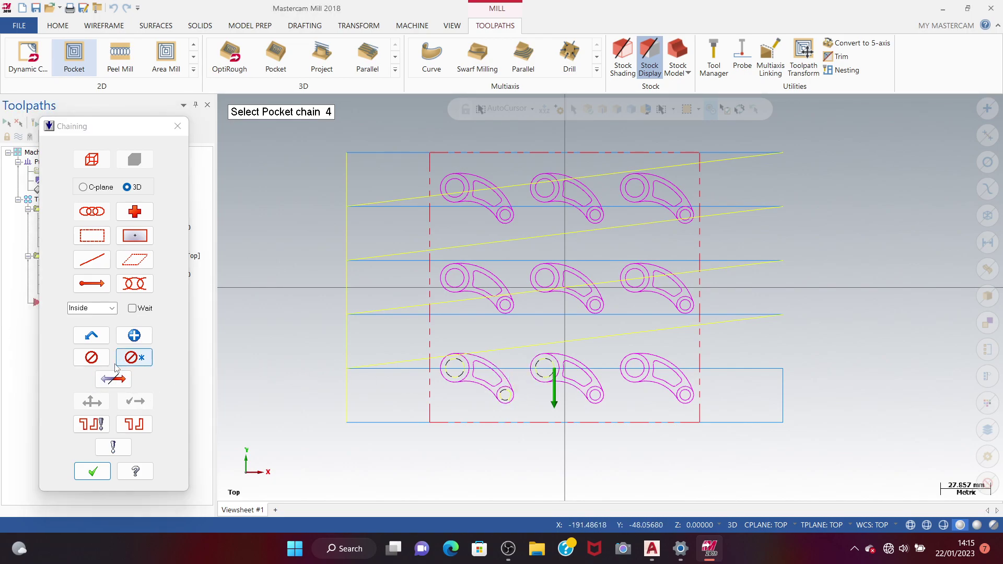
click(113, 379)
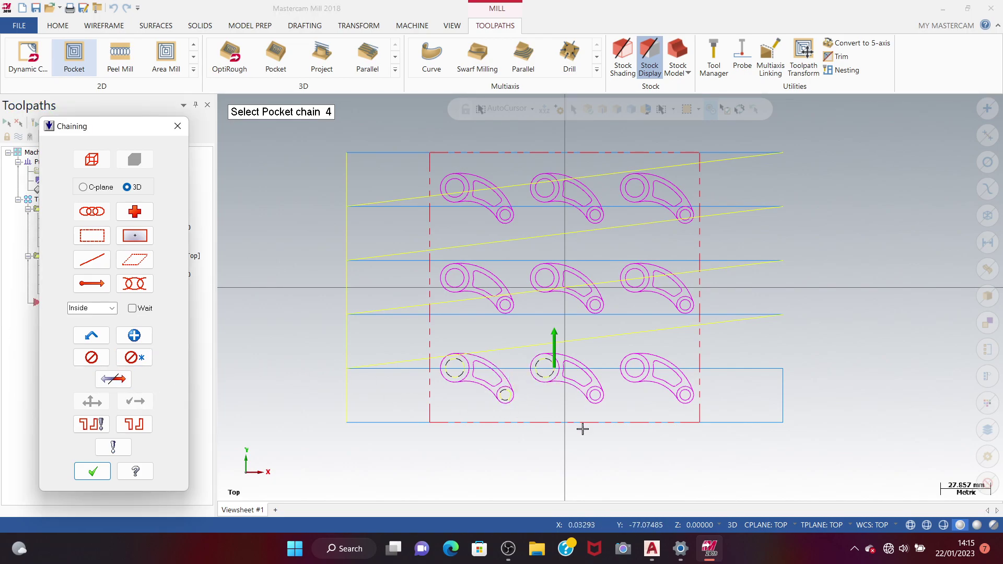
click(600, 399)
click(113, 379)
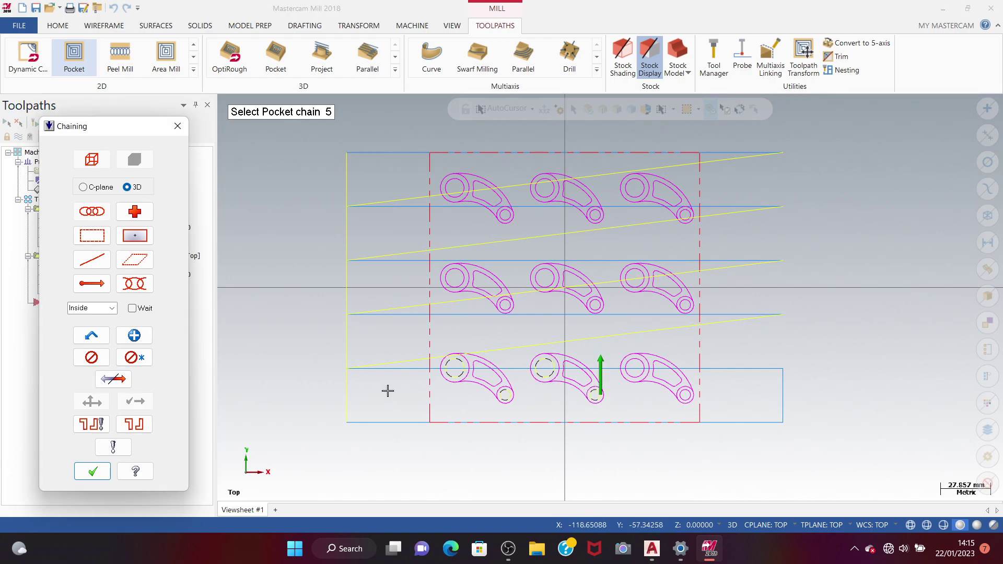
click(629, 365)
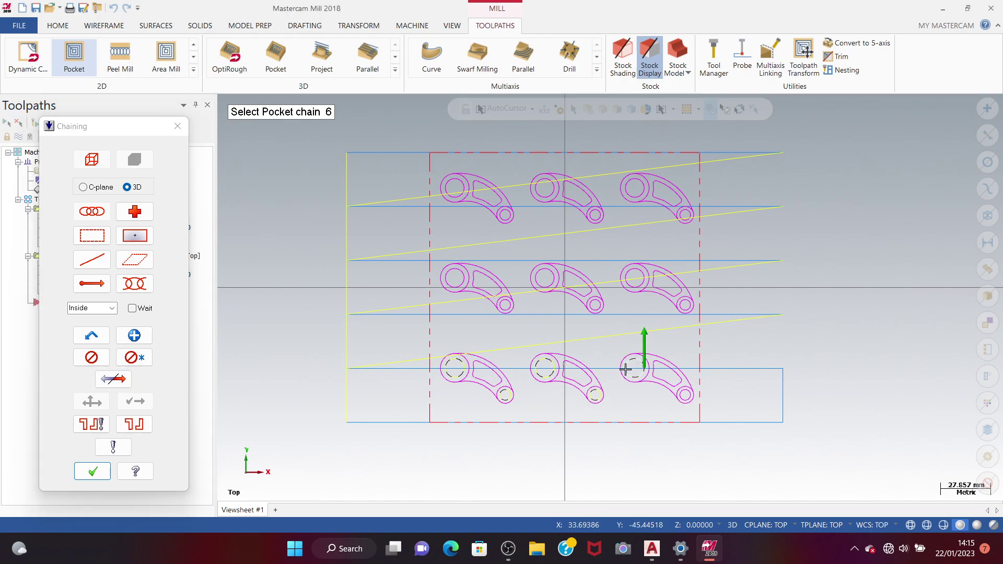
click(686, 396)
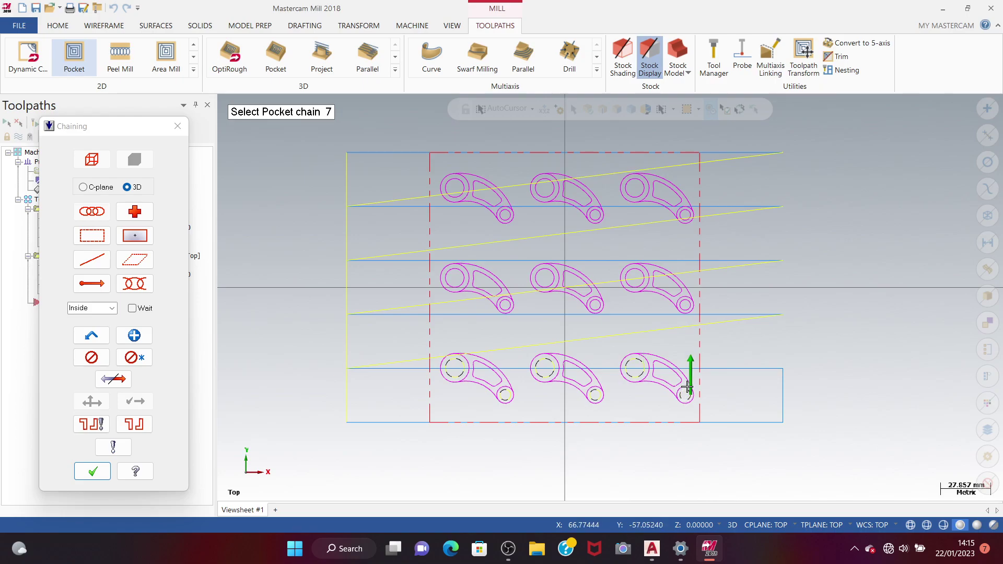
- Add the middle row's inner hole circles to the pocket chains, except the small hole of the centre link
click(685, 304)
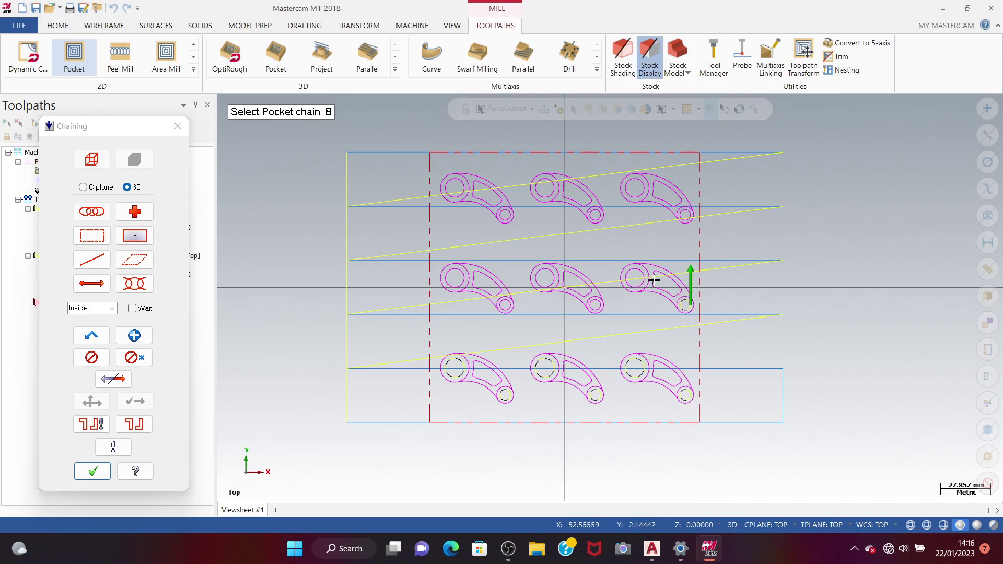
click(639, 272)
click(550, 270)
click(505, 304)
click(459, 272)
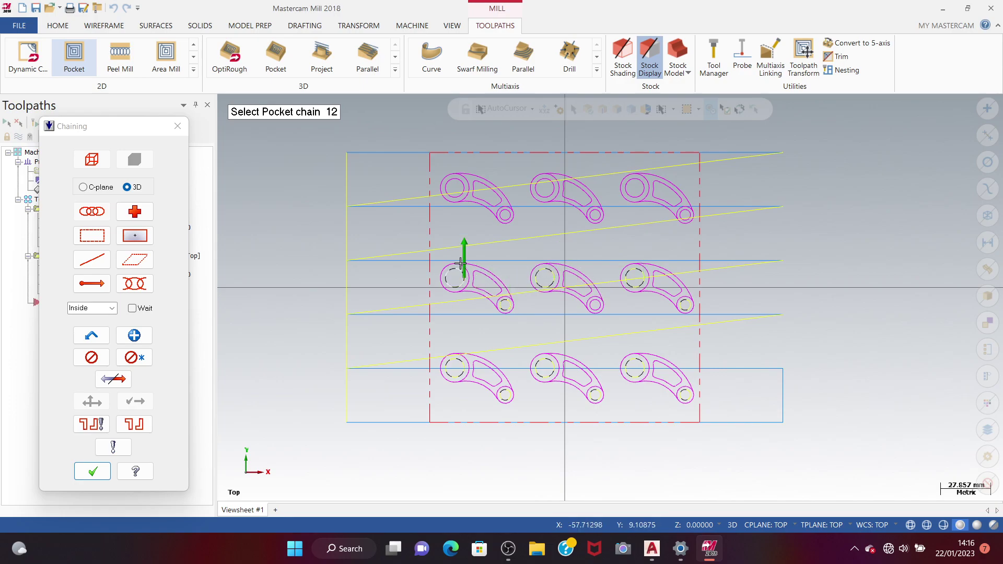
- Add all six inner hole circles of the top row of links and accept the pocket chains
click(466, 192)
click(517, 207)
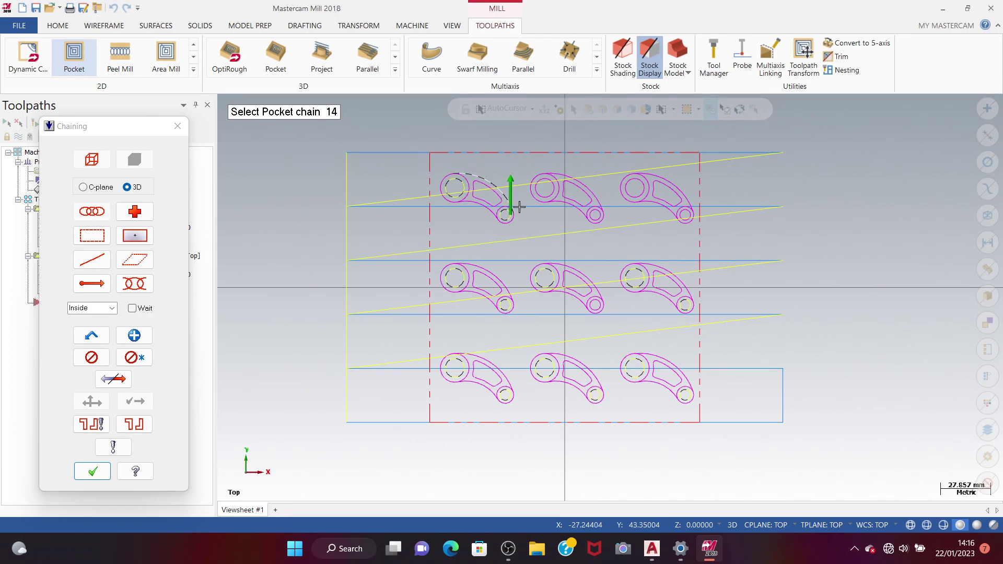
click(551, 184)
click(596, 215)
click(646, 180)
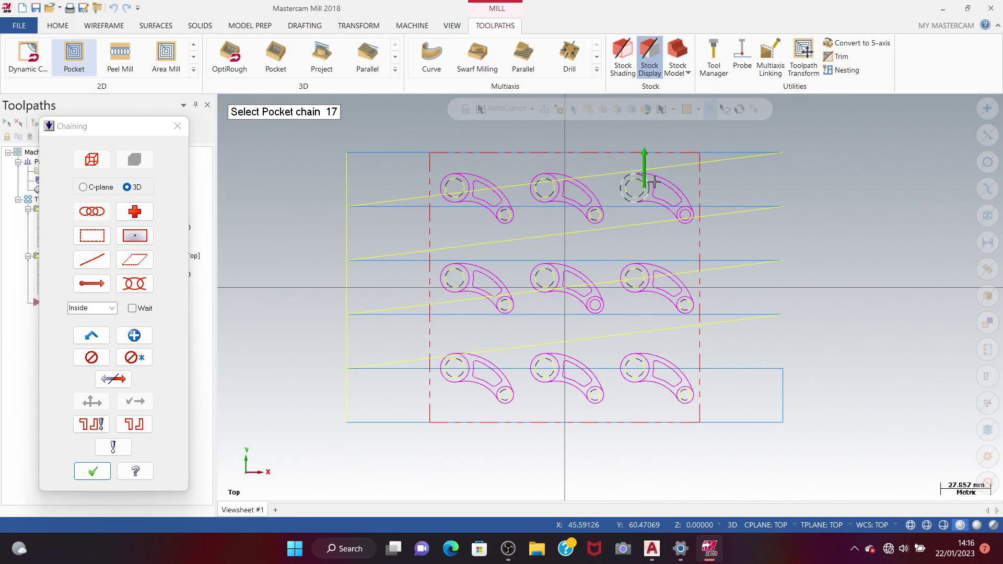
click(688, 209)
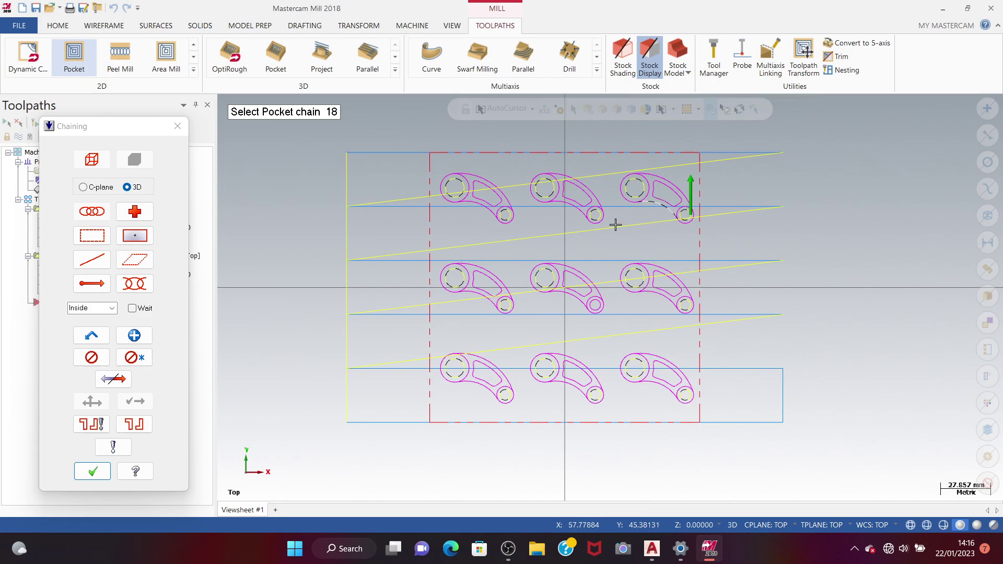
click(93, 472)
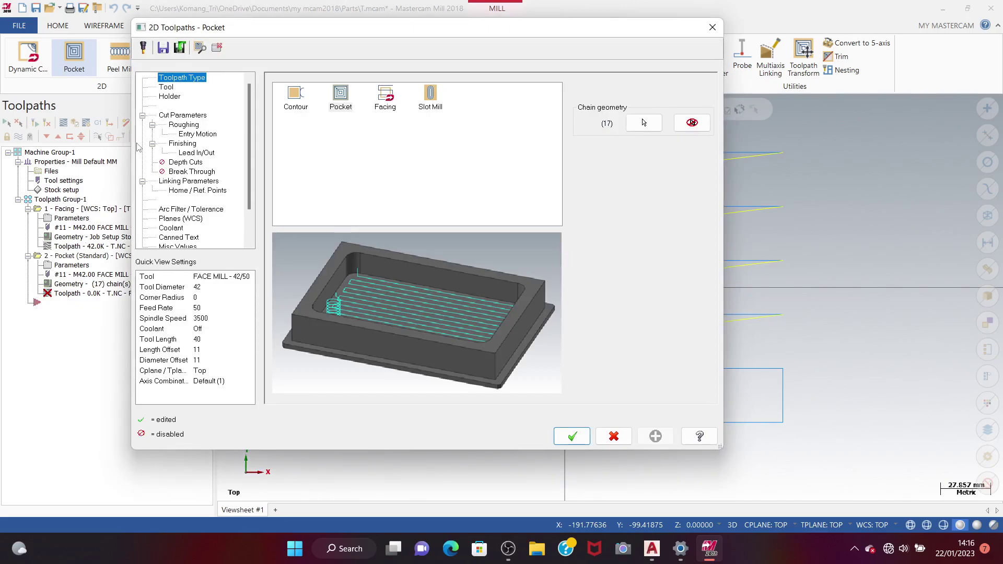
- Assign the library tool END MILL WITH RADIUS - 3 / R0.5 to the pocket operation
click(168, 88)
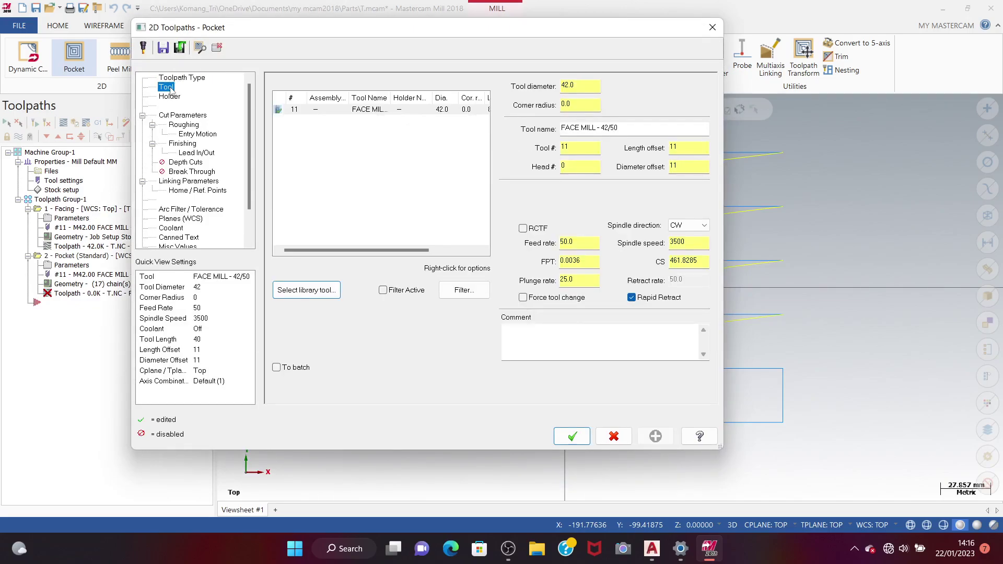
click(305, 290)
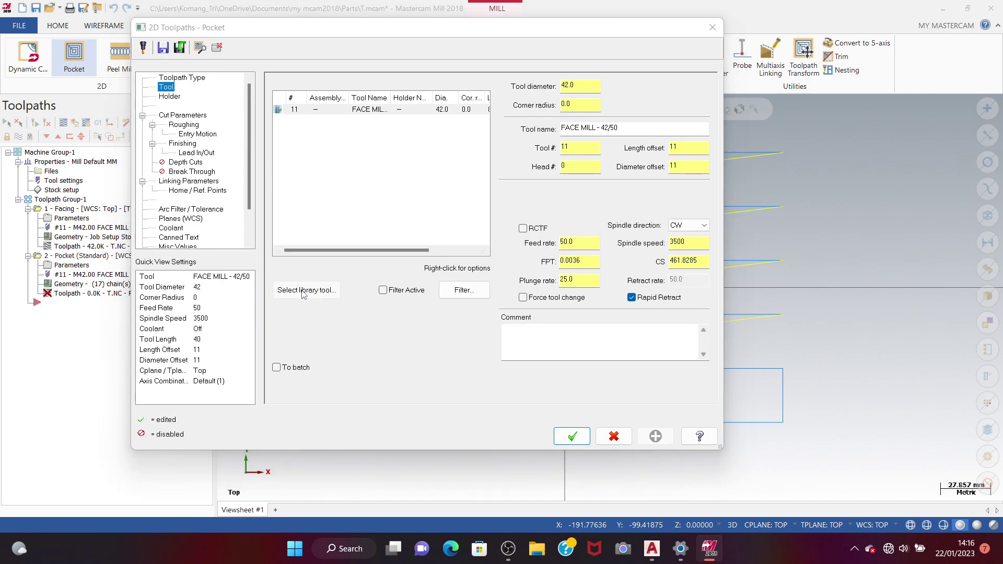
scroll(302, 294, down, 20)
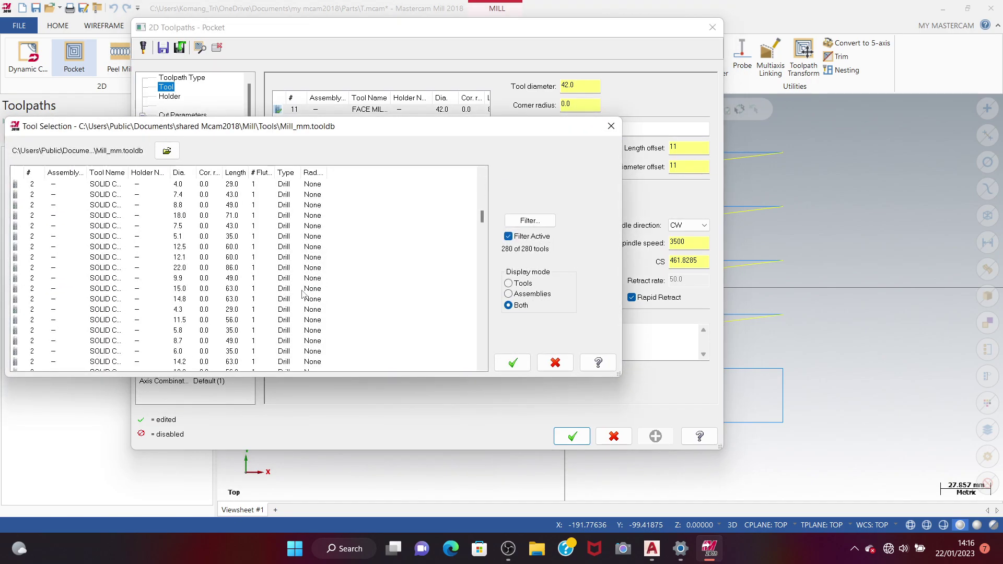
scroll(303, 294, down, 10)
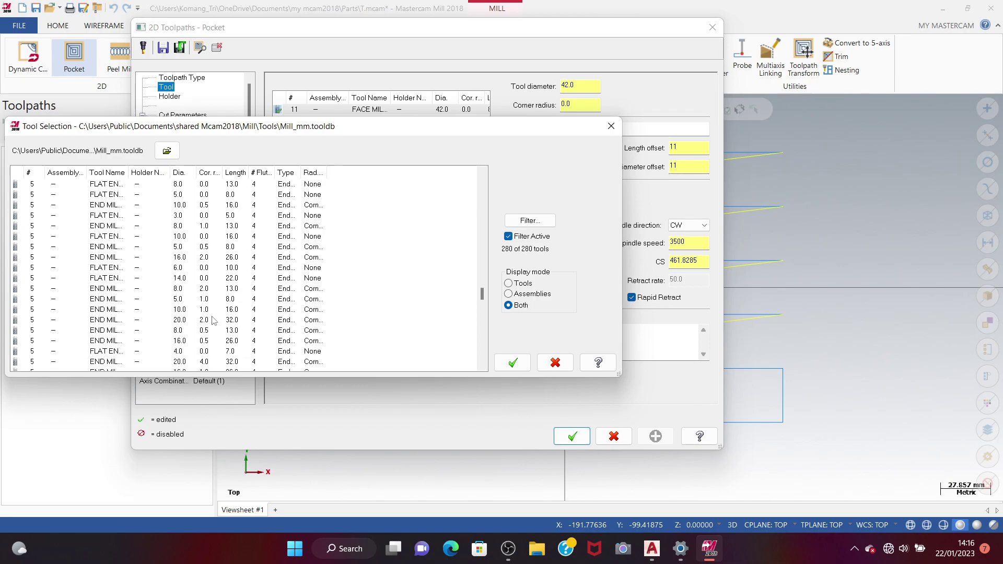
scroll(213, 320, down, 6)
scroll(213, 321, down, 6)
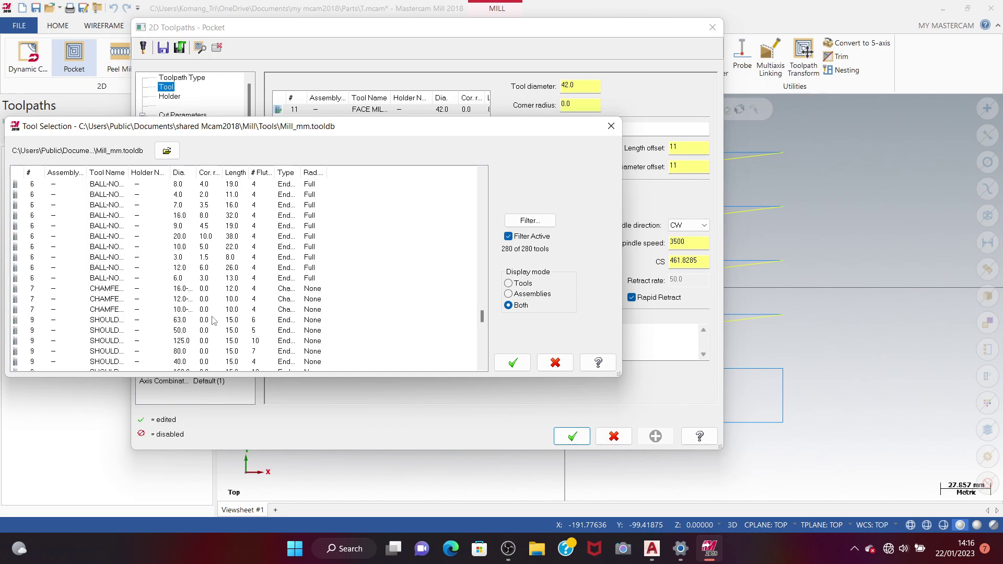
scroll(140, 295, down, 12)
scroll(140, 295, down, 3)
scroll(138, 296, up, 3)
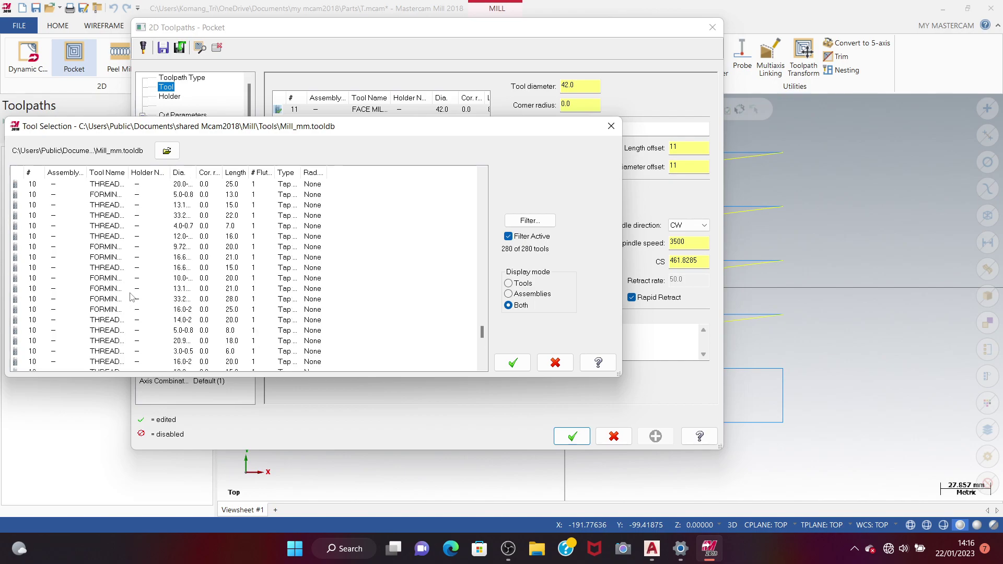
scroll(133, 297, up, 15)
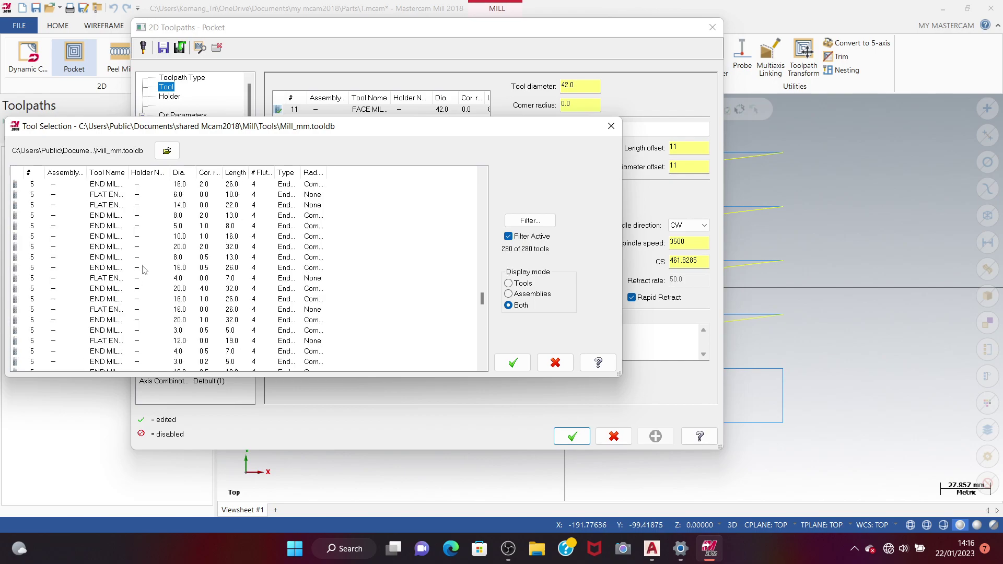
scroll(145, 269, up, 6)
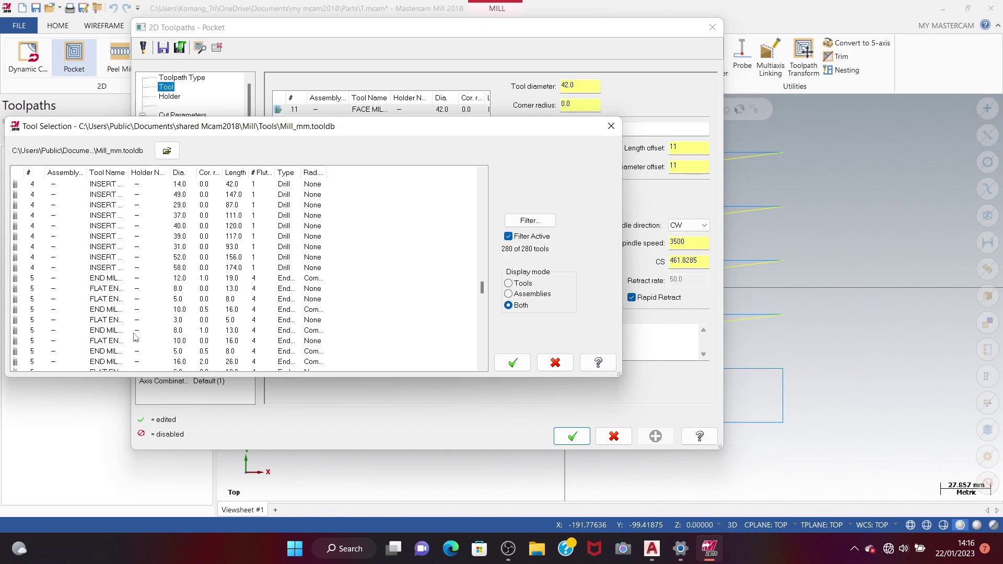
scroll(145, 337, down, 6)
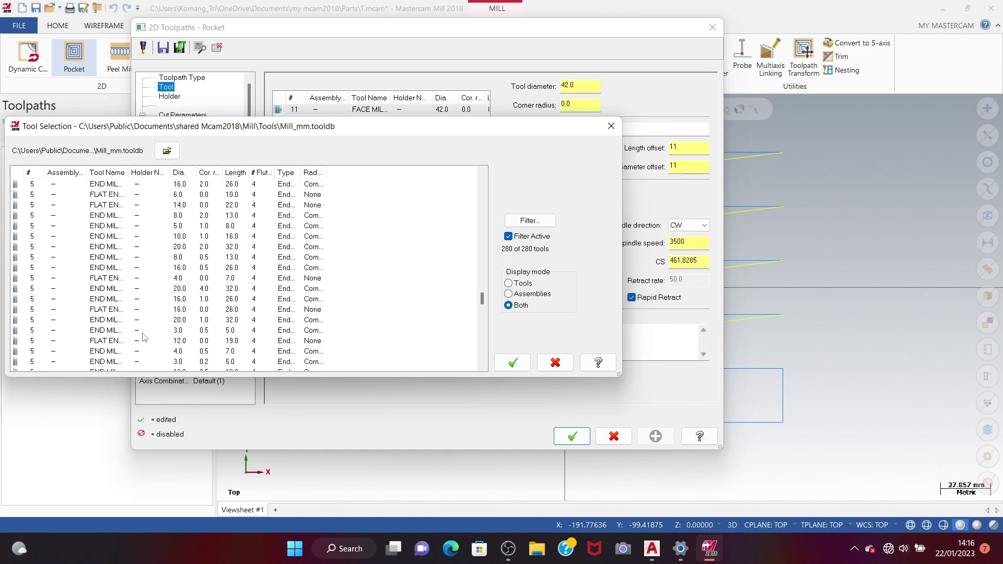
click(143, 332)
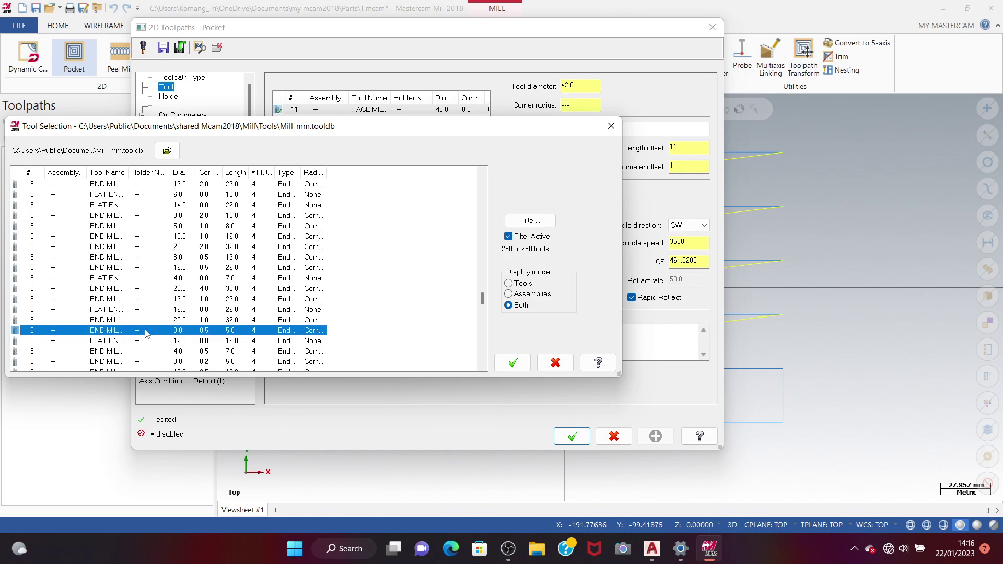
click(511, 362)
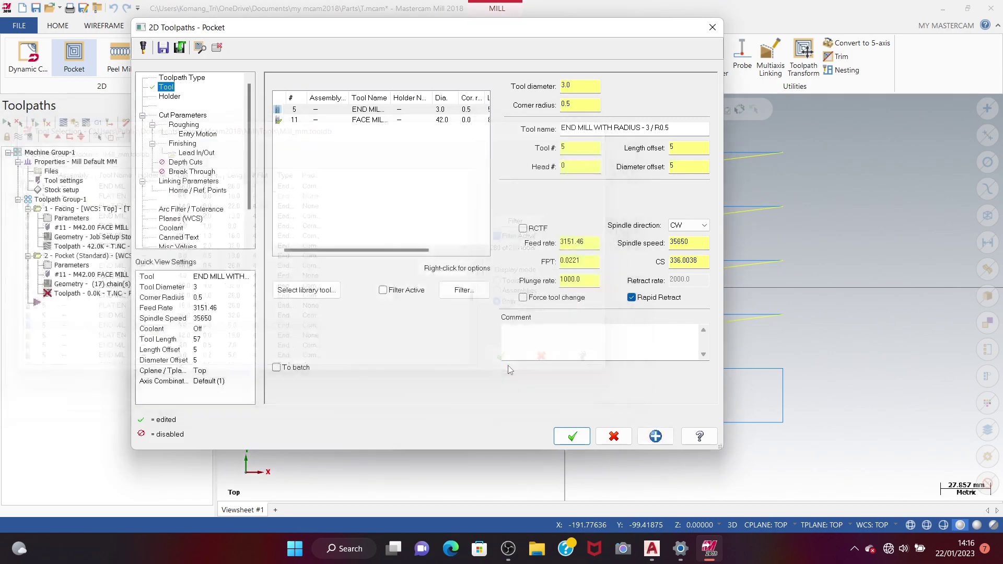
- Set the pocket's stock to leave on walls and on floors to 0
click(169, 97)
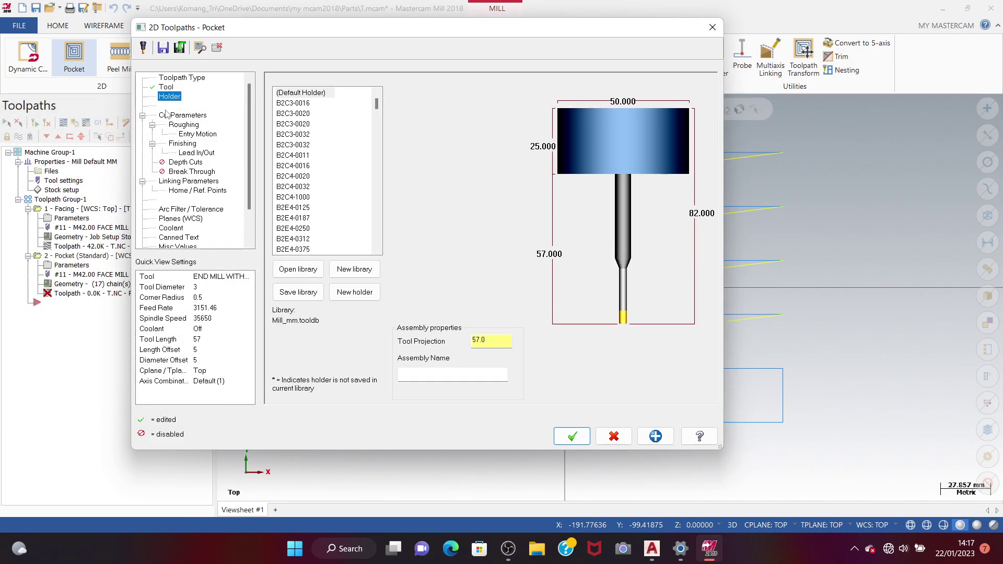
click(170, 115)
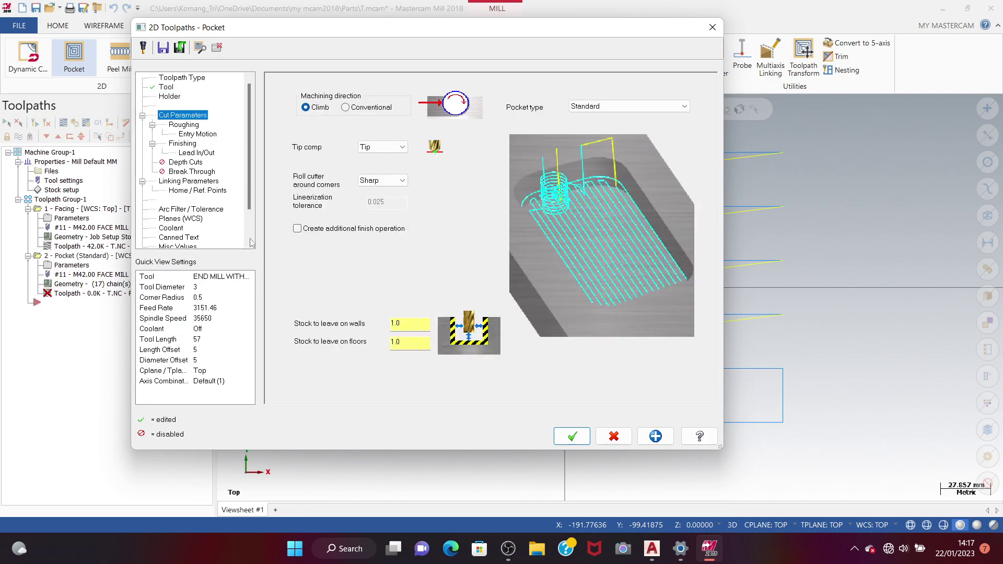
click(399, 324)
text(0)
key(Return)
click(398, 342)
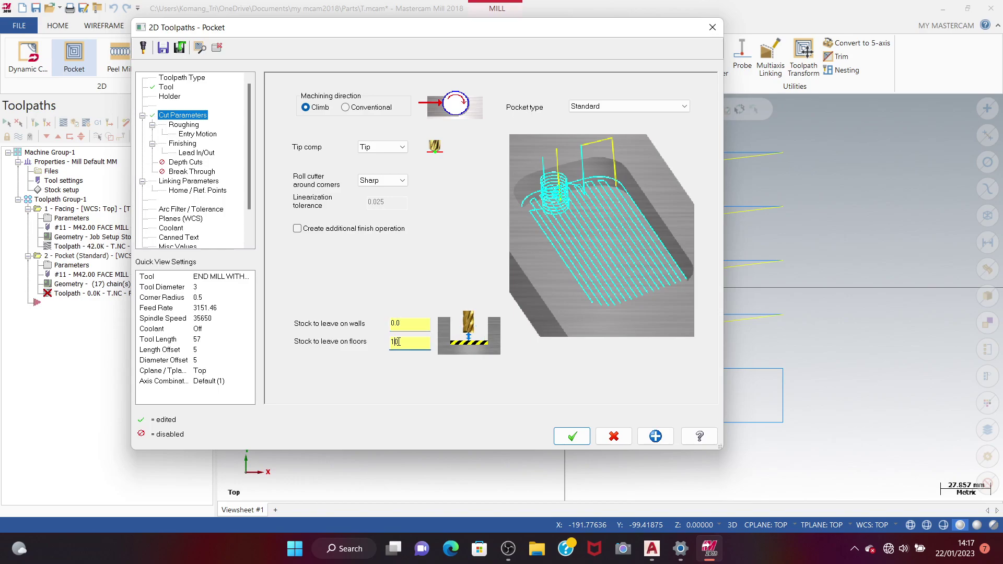
text(0)
key(Return)
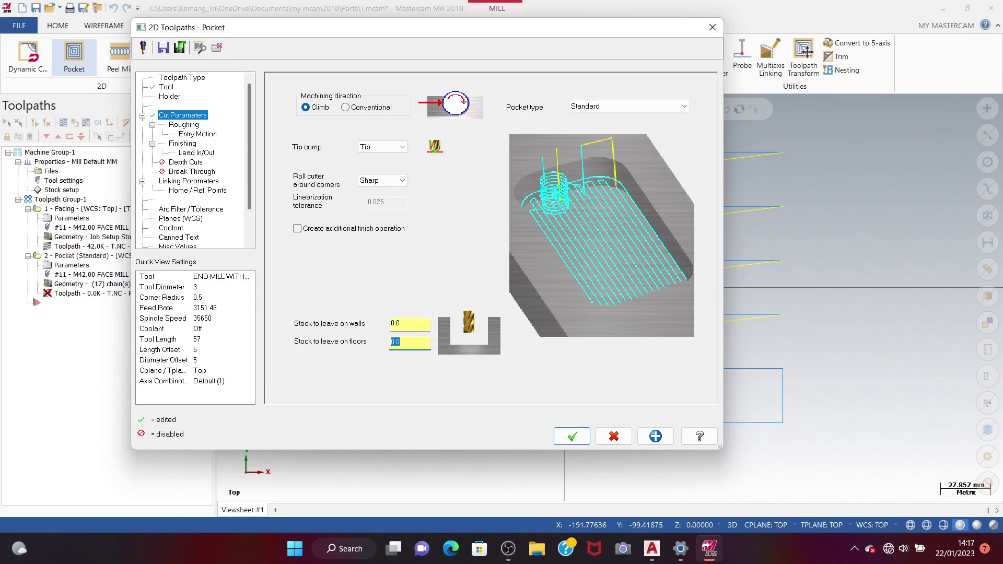
click(184, 126)
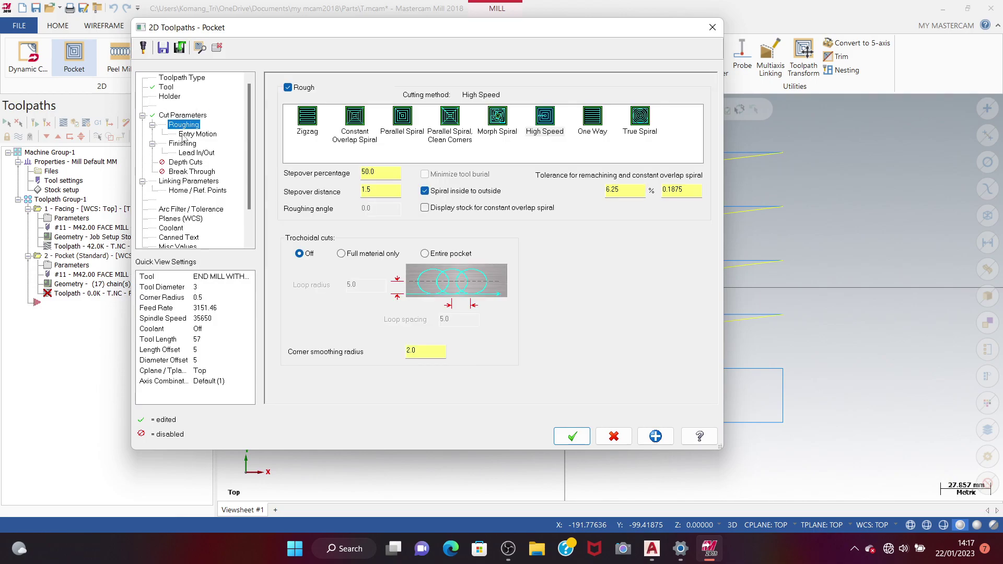
click(184, 135)
click(179, 125)
click(177, 145)
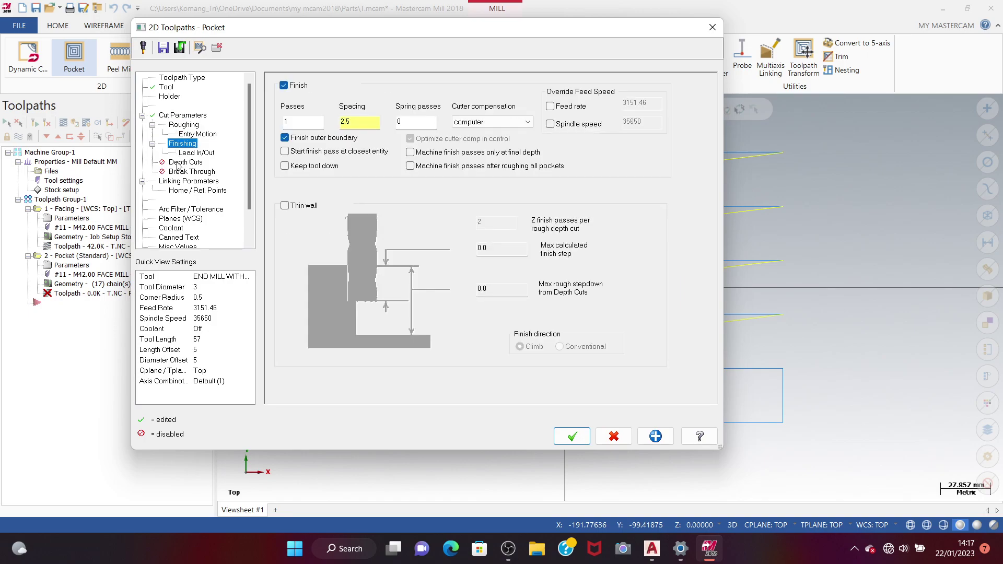
click(193, 153)
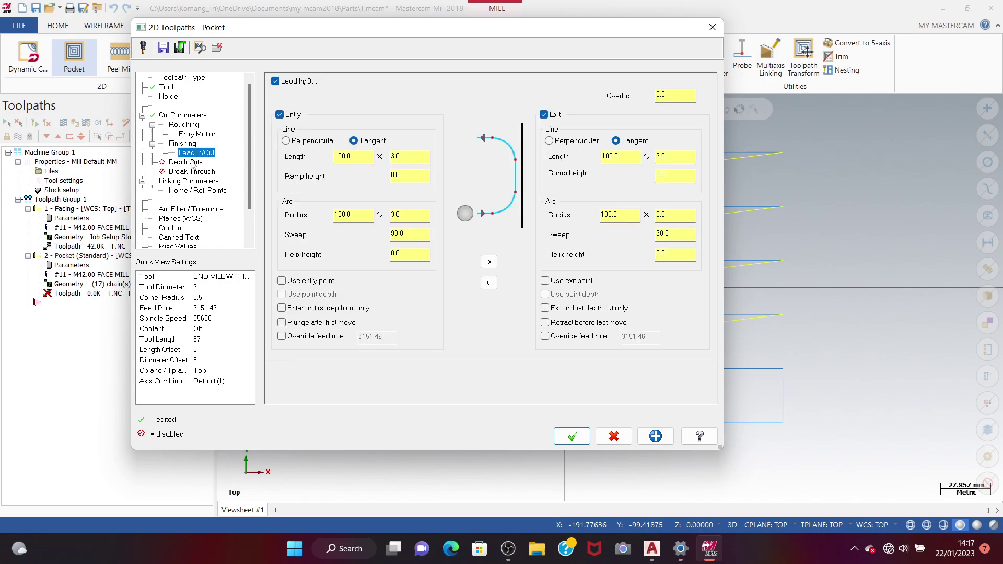
- Enable depth cuts for the pocket operation and clear the maximum rough step value
click(192, 162)
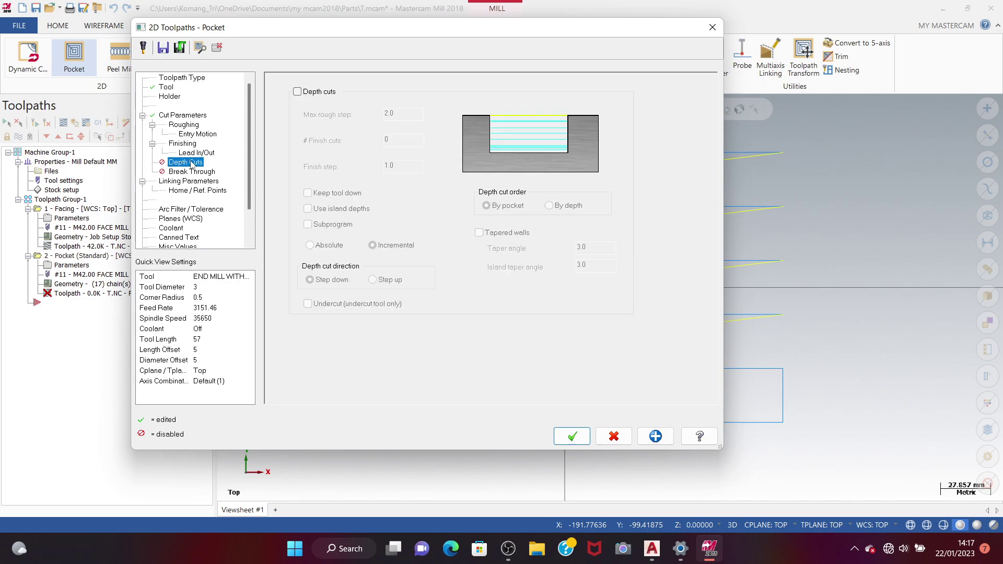
click(297, 93)
click(403, 116)
key(BackSpace)
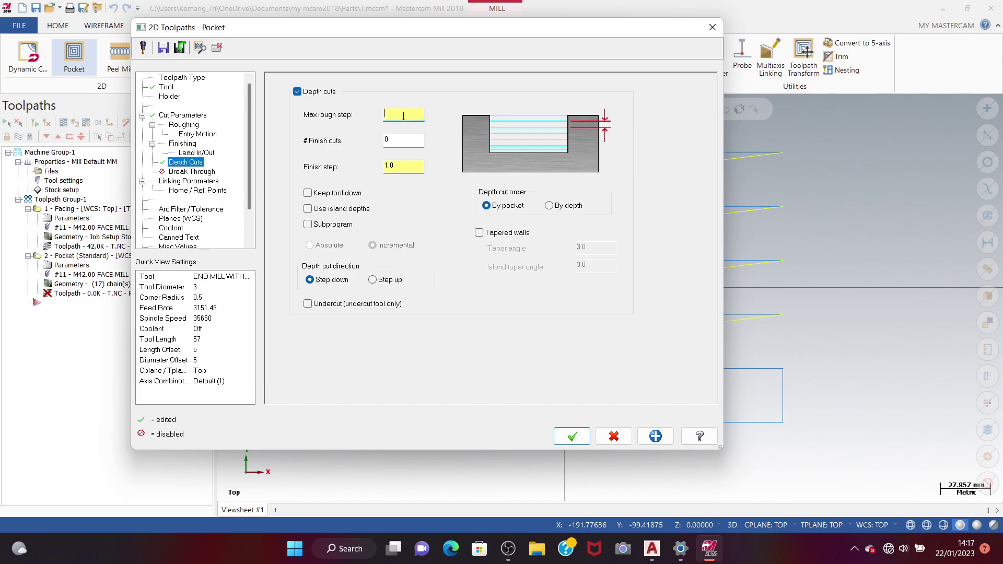